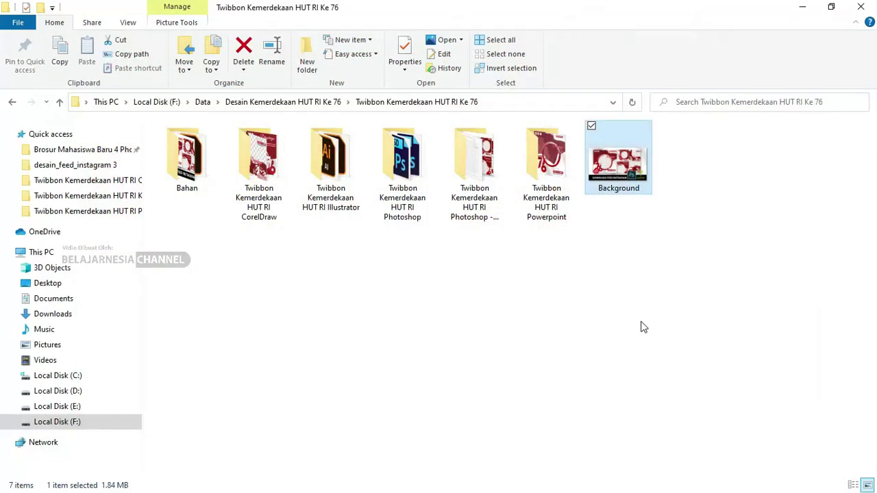
Compare the CorelDraw and Photoshop twibbon template folders in File Explorer.
left_click(612, 277)
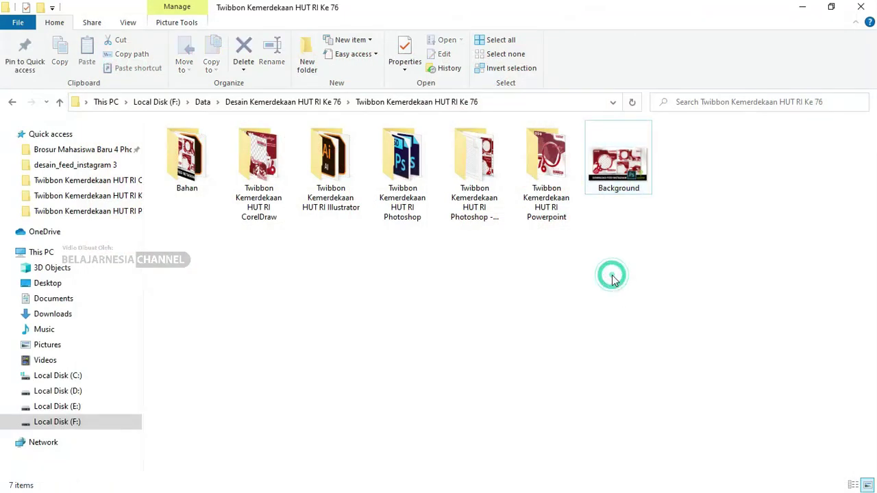
left_click(259, 175)
left_click(405, 164)
left_click(277, 168)
left_click(411, 170)
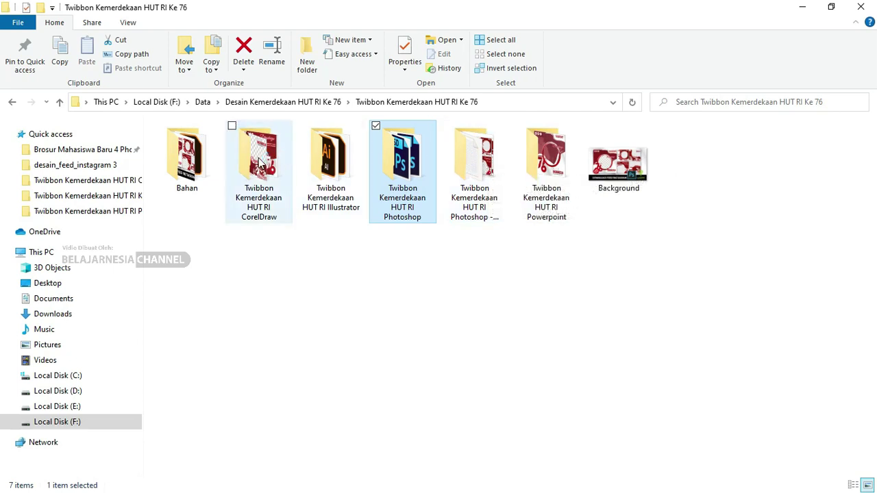
Open the Twibbon Kemerdekaan HUT RI Photoshop folder and select all five PSD files.
left_click(329, 285)
double_click(402, 157)
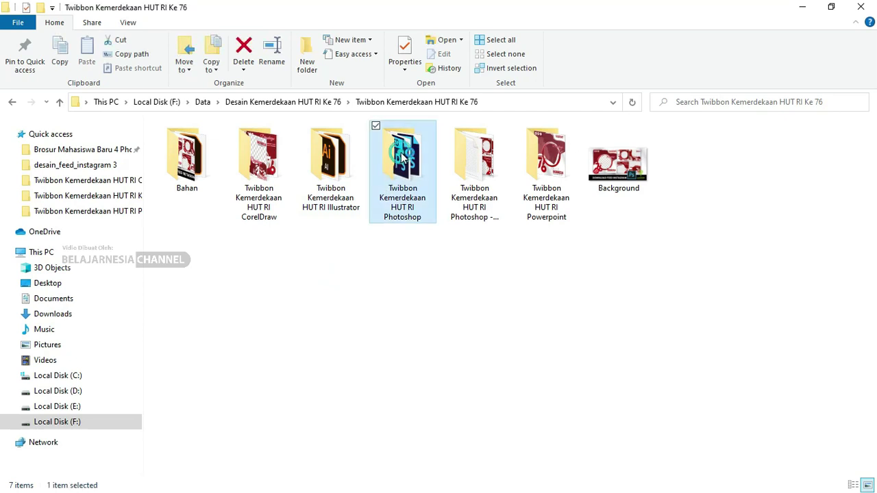
left_click_drag(220, 229, 198, 143)
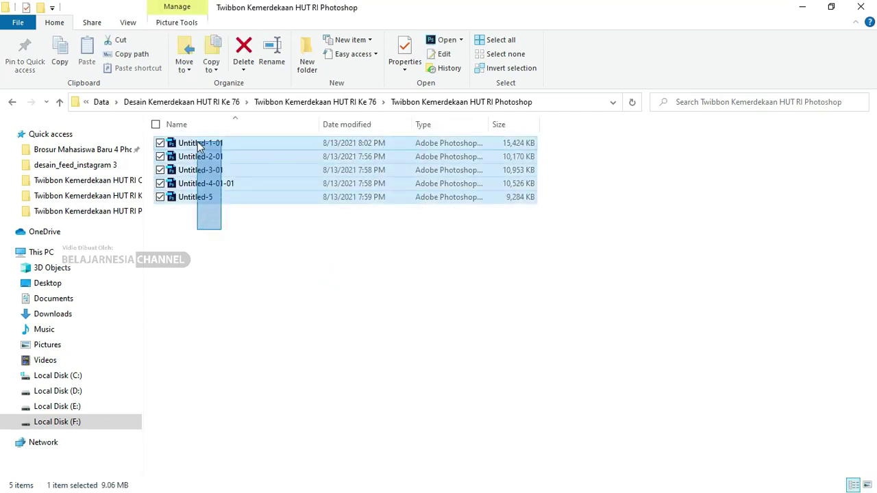
Open all five PSD templates in Photoshop and select the artwork group.
right_click(198, 146)
left_click(216, 151)
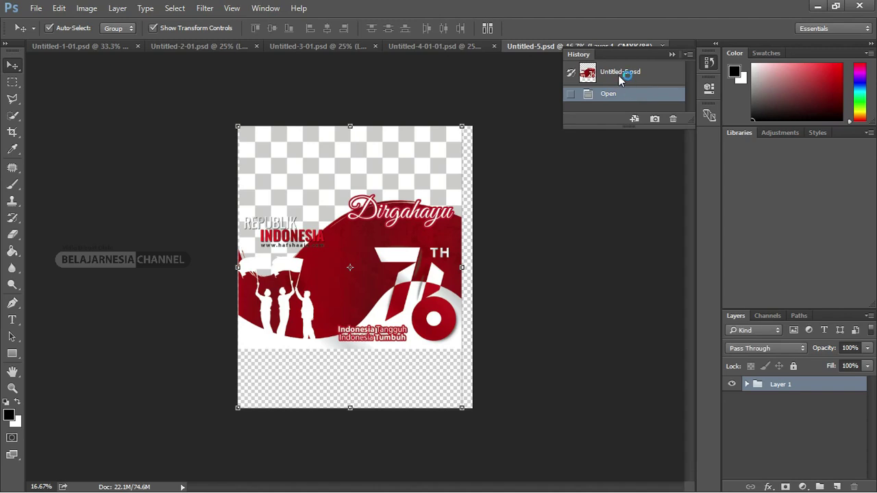
left_click(18, 68)
left_click(5, 43)
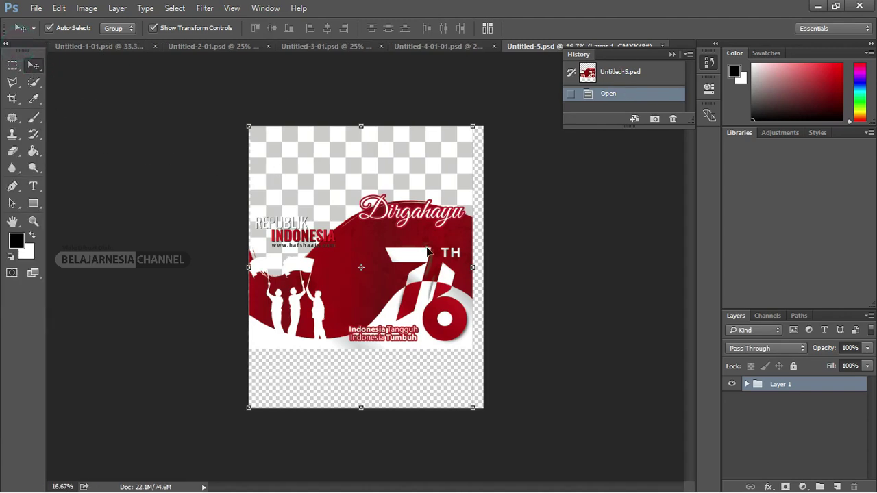
left_click(575, 272)
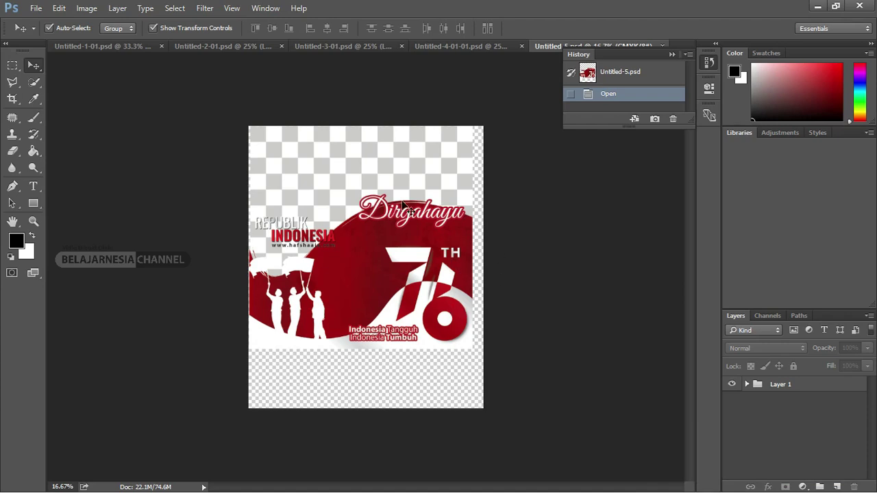
left_click(303, 228)
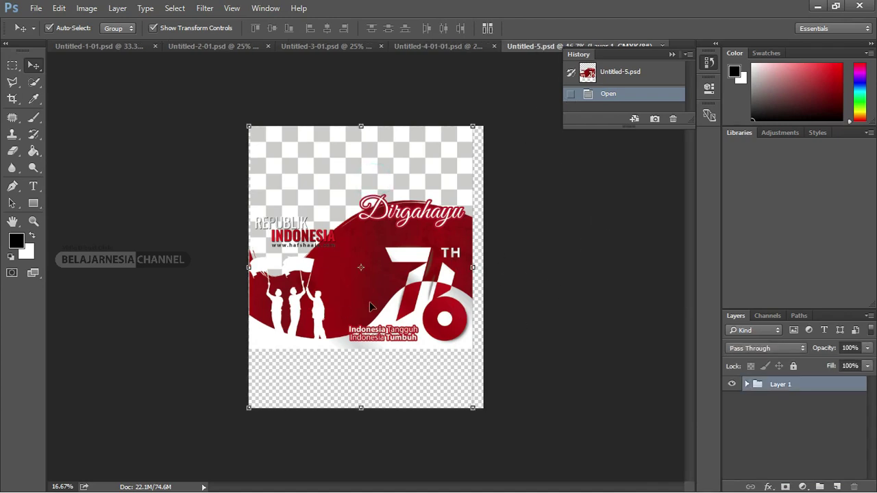
Crop Untitled-5 to a square, clearing the 16:9 ratio and trimming the empty bottom strip.
key("c")
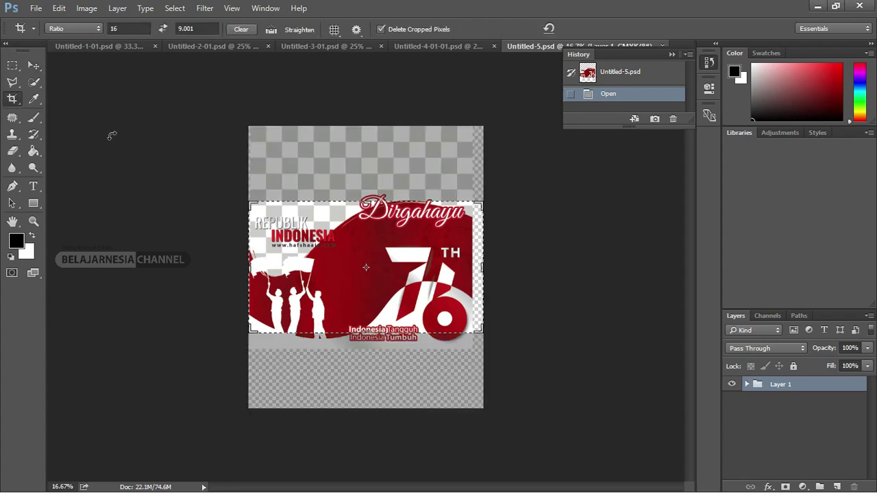
left_click(242, 29)
left_click_drag(366, 203, 366, 126)
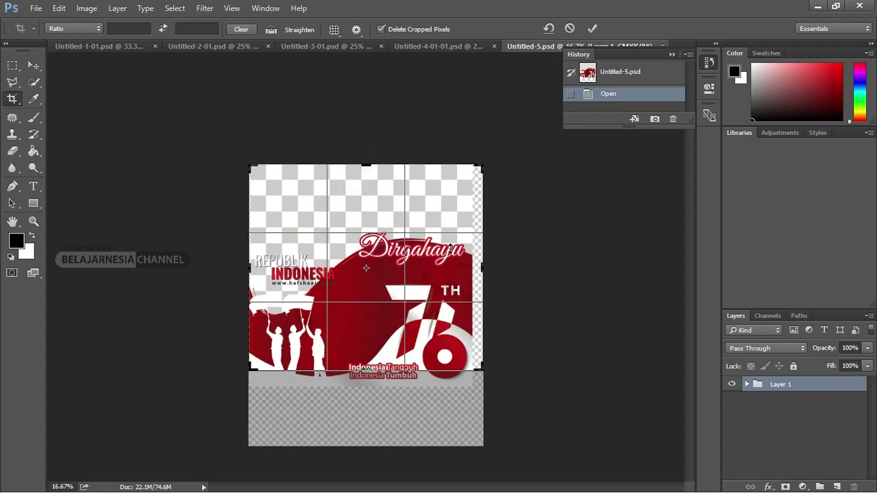
left_click_drag(481, 261, 477, 264)
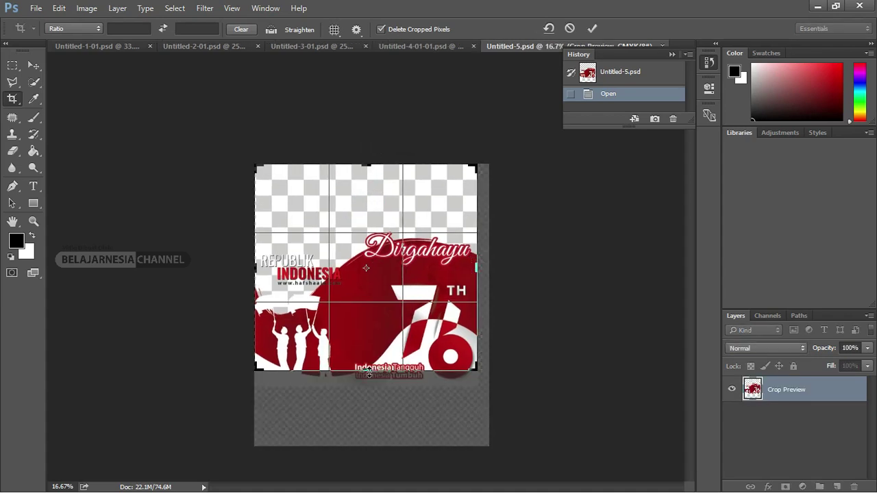
left_click_drag(368, 374, 367, 384)
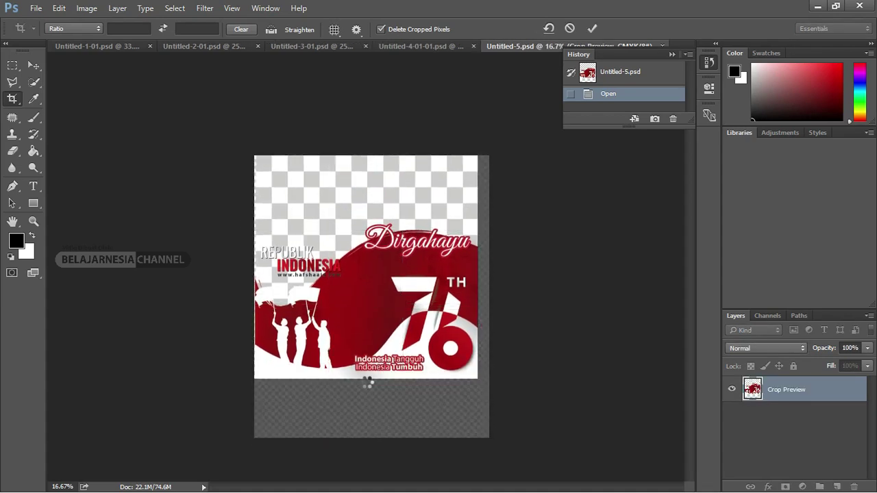
key("Return")
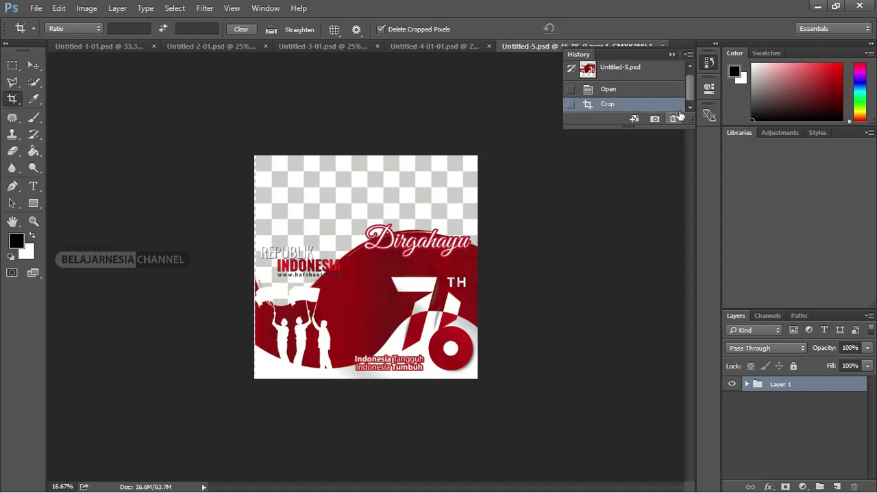
left_click(673, 53)
Step through the Untitled-4, -3 and -2 documents to reach Untitled-1.
left_click(448, 54)
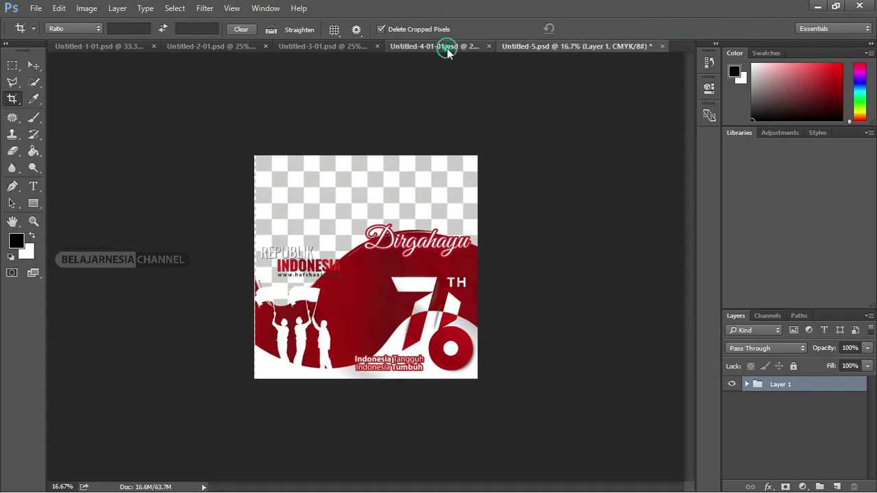
left_click(313, 46)
left_click(213, 46)
left_click(111, 46)
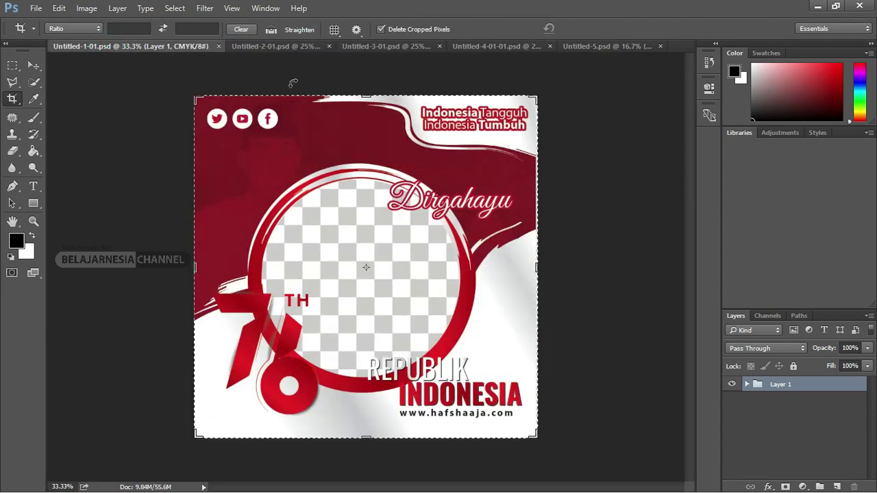
left_click(36, 67)
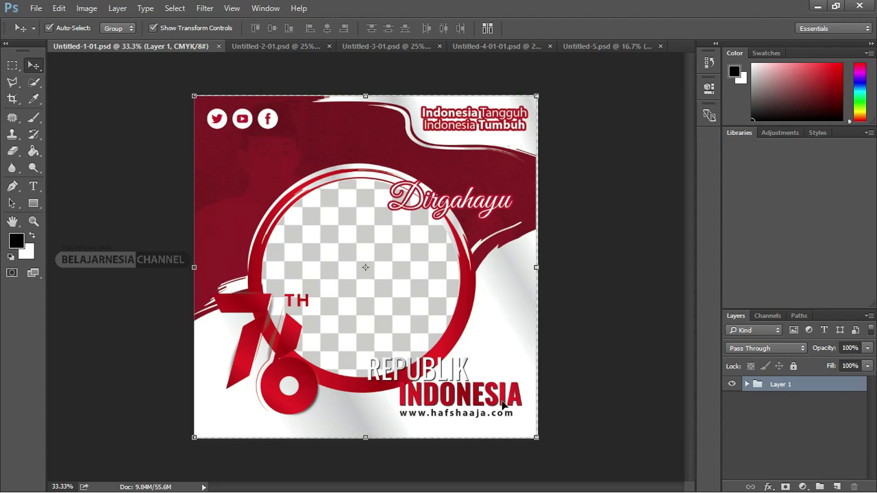
Zoom in on the REPUBLIK INDONESIA text, then zoom back out to the whole design.
key("z")
left_click_drag(378, 389, 403, 392)
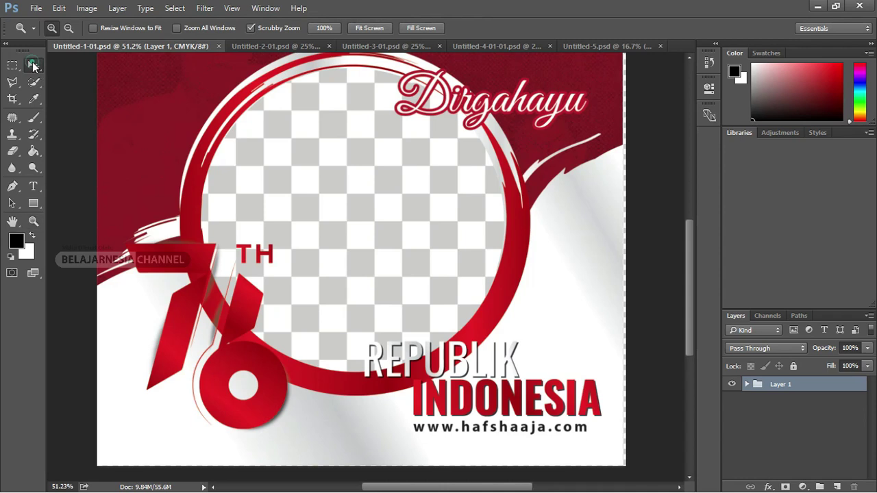
left_click(33, 65)
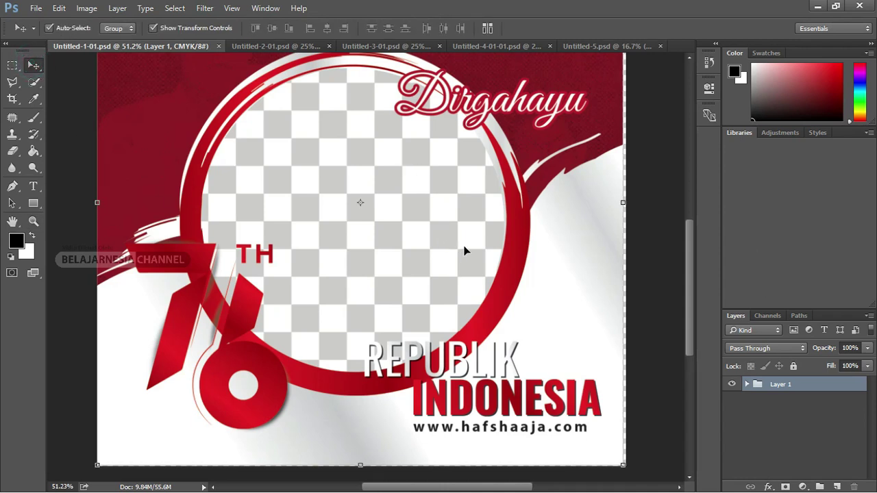
key("z")
left_click_drag(542, 243, 508, 221)
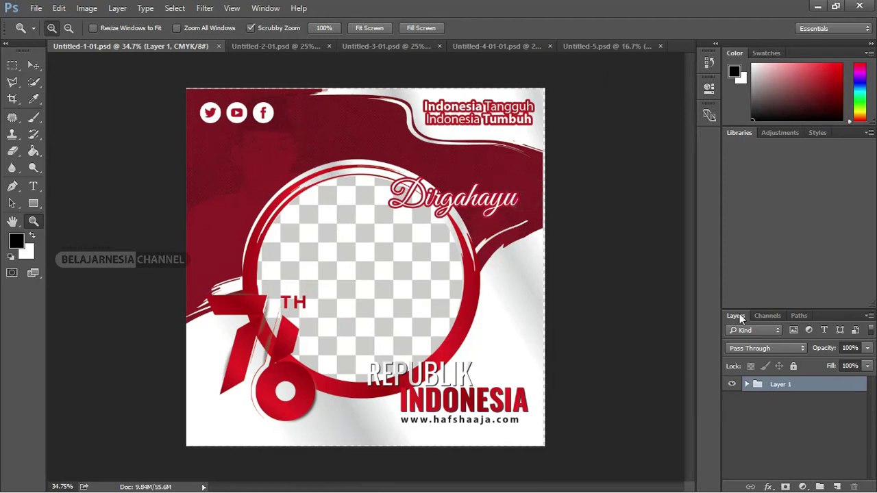
Float the Layers panel, ungroup Layer 1 and enlarge the list.
left_click_drag(733, 316, 619, 123)
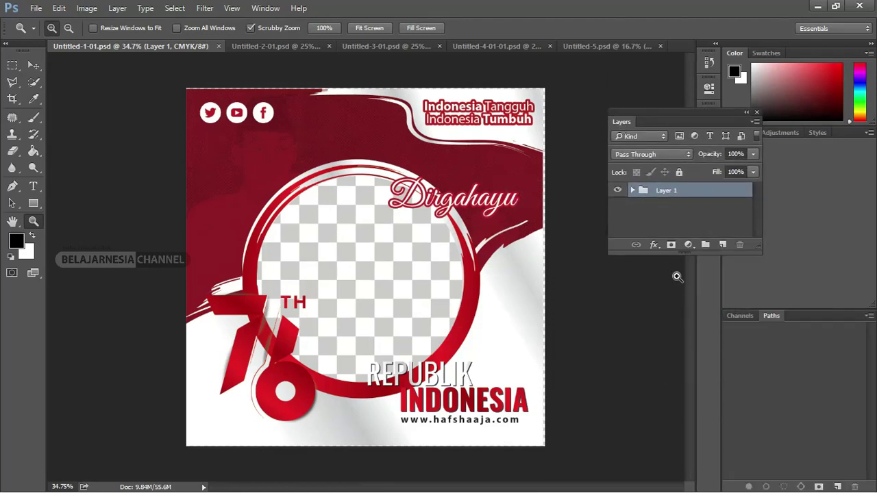
right_click(644, 191)
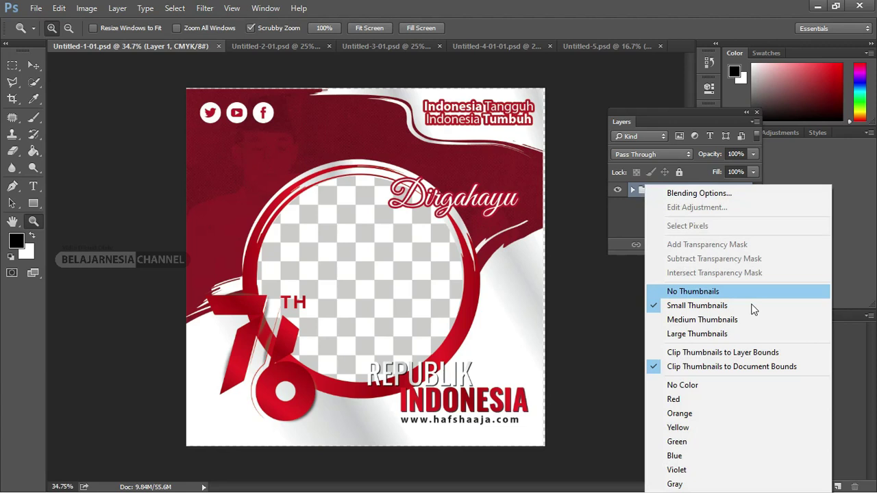
left_click(629, 195)
right_click(680, 191)
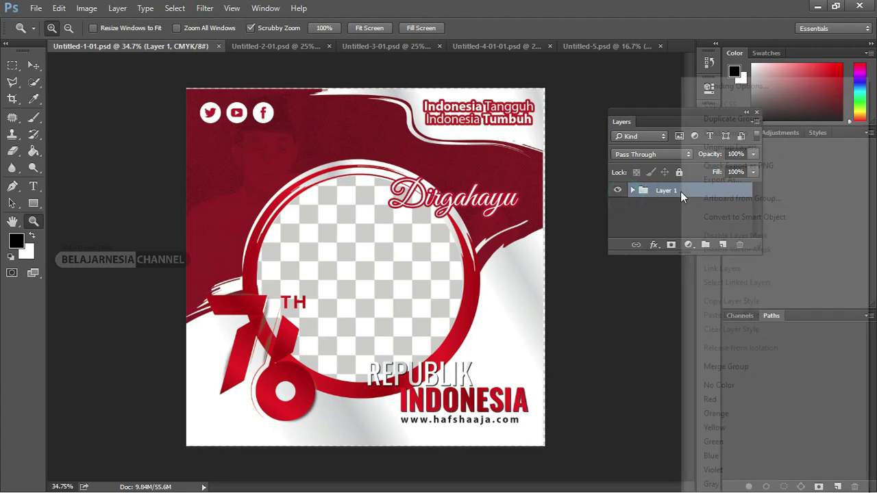
left_click(719, 146)
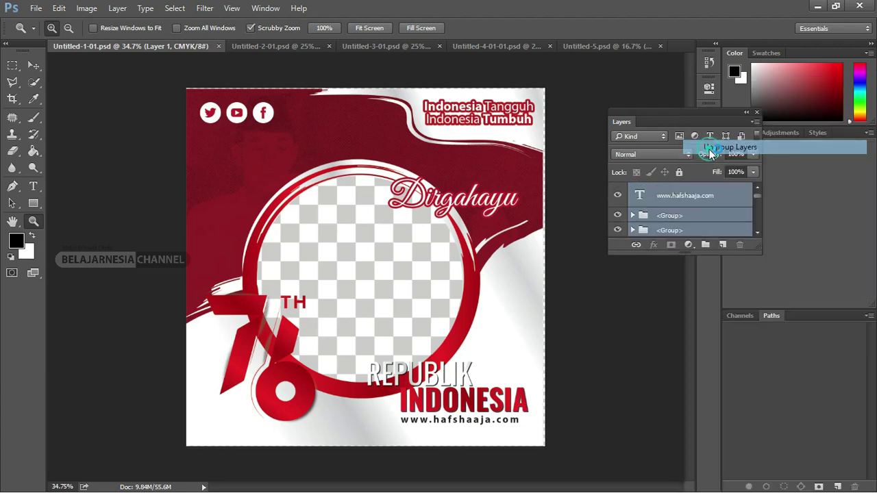
left_click_drag(664, 255, 664, 440)
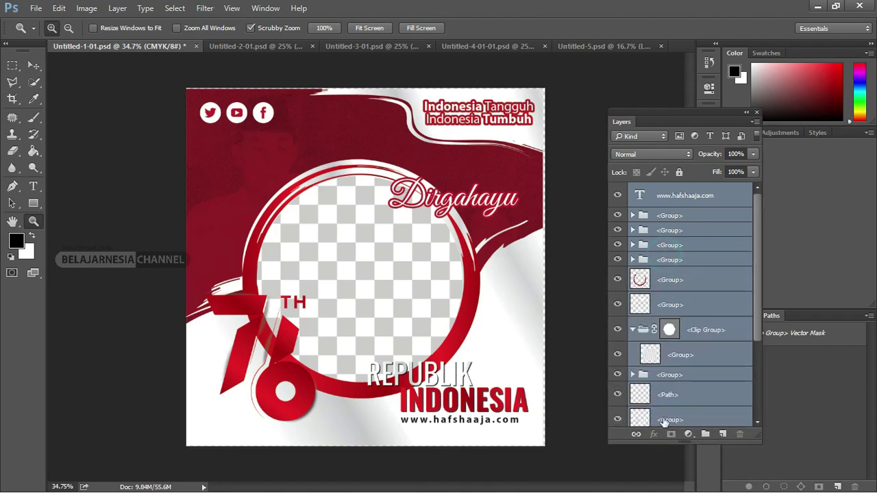
Edit the web address text layer at the bottom of the twibbon.
double_click(639, 195)
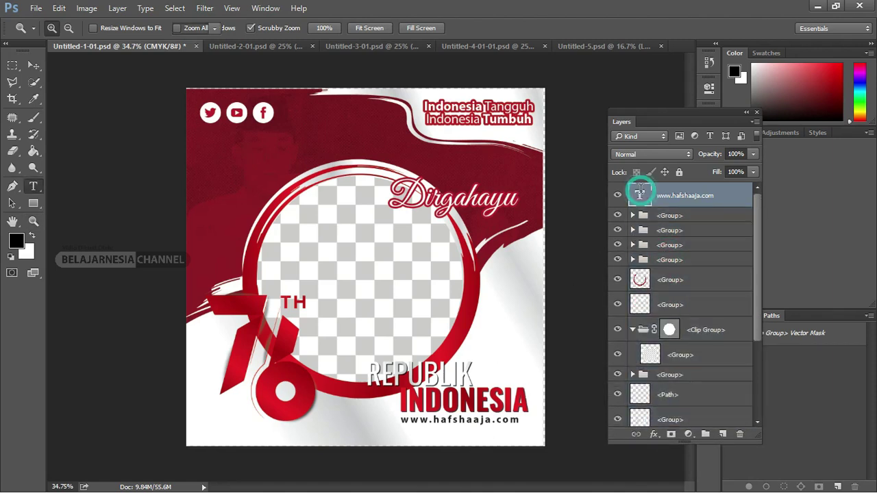
left_click(449, 418)
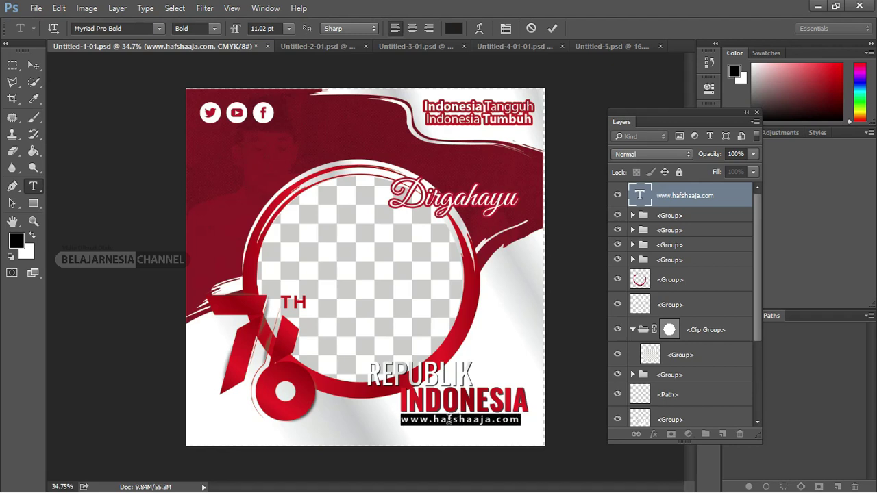
left_click(681, 220)
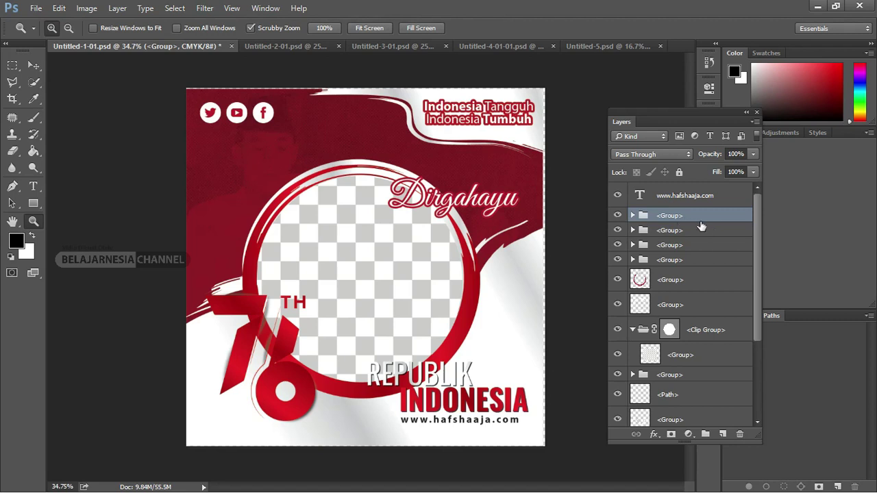
mouse_move(755, 234)
left_mouse_down()
mouse_move(751, 317)
mouse_move(751, 233)
left_mouse_up()
Toggle the <Clip Group> visibility off and on and select its inner group.
left_click(695, 331)
left_click(618, 331)
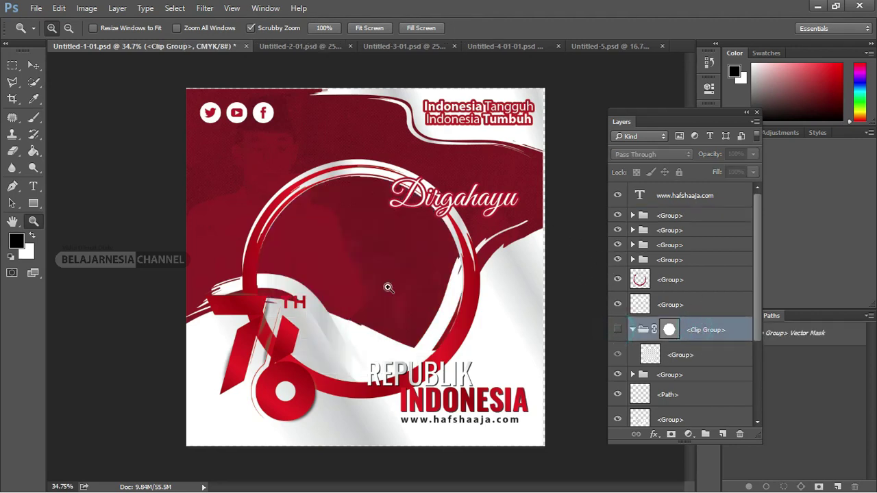
left_click(618, 330)
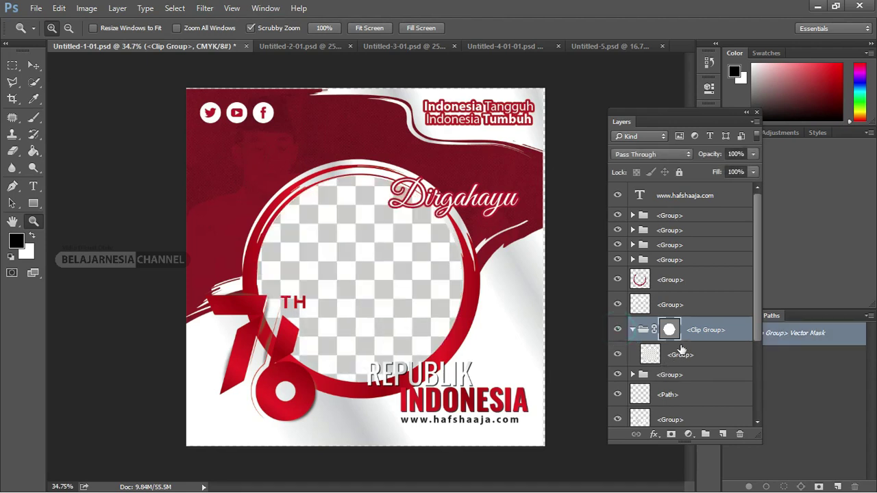
left_click(651, 363)
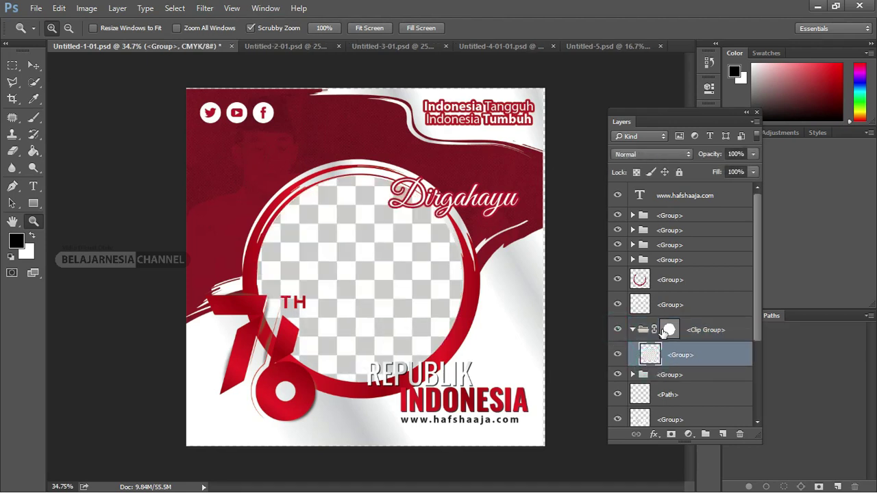
left_click(619, 330)
Bring the WhatsApp photo from Pictures into the template, scaled to about 33% inside the red circle.
key("alt+Tab")
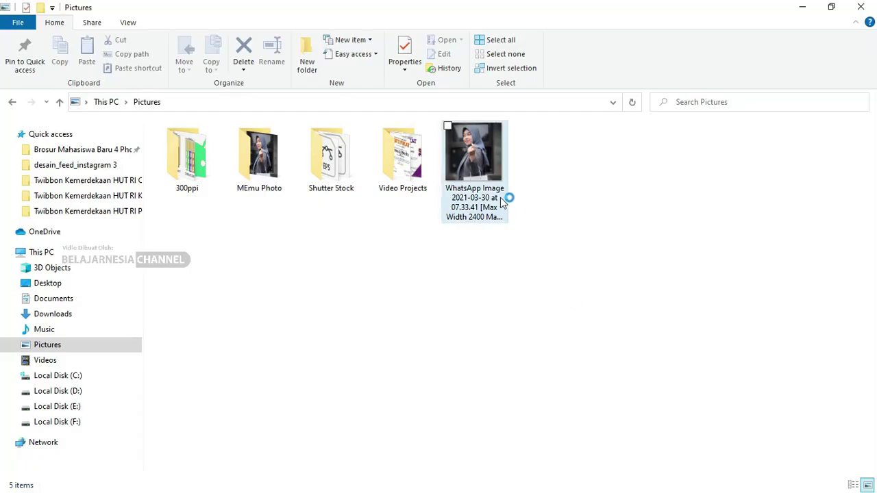
left_click_drag(502, 200, 535, 304)
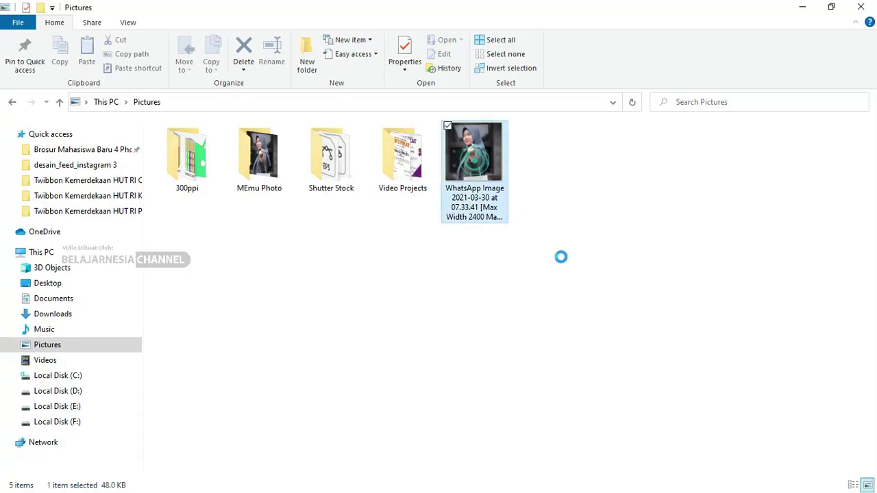
key("alt+Tab")
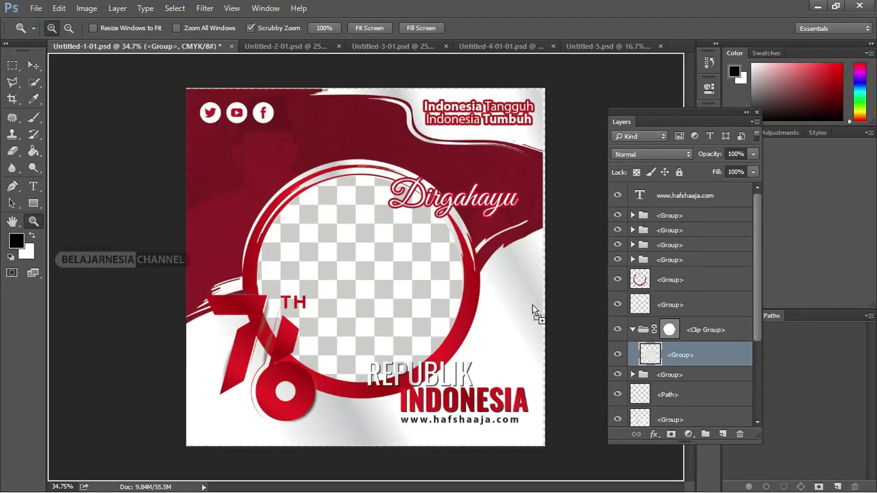
left_click_drag(535, 305, 385, 282)
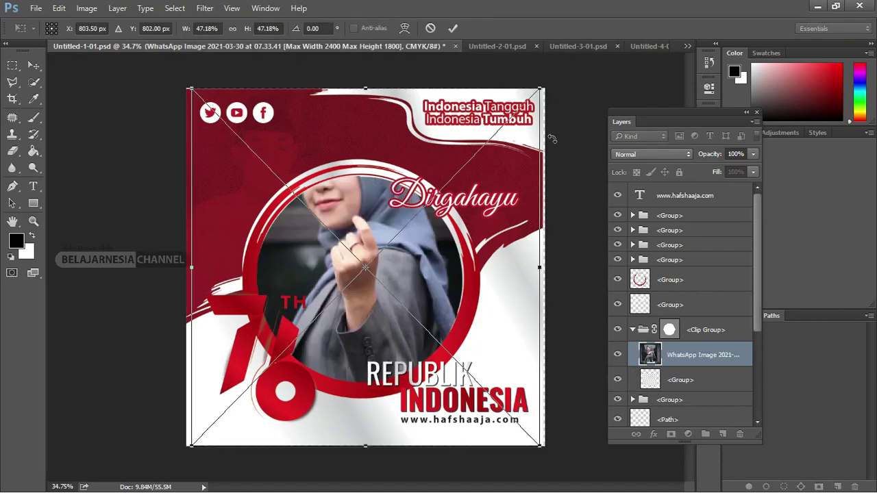
mouse_move(541, 89)
left_mouse_down()
mouse_move(497, 159)
mouse_move(505, 162)
left_mouse_up()
mouse_move(424, 250)
left_mouse_down()
mouse_move(435, 292)
mouse_move(438, 274)
left_mouse_up()
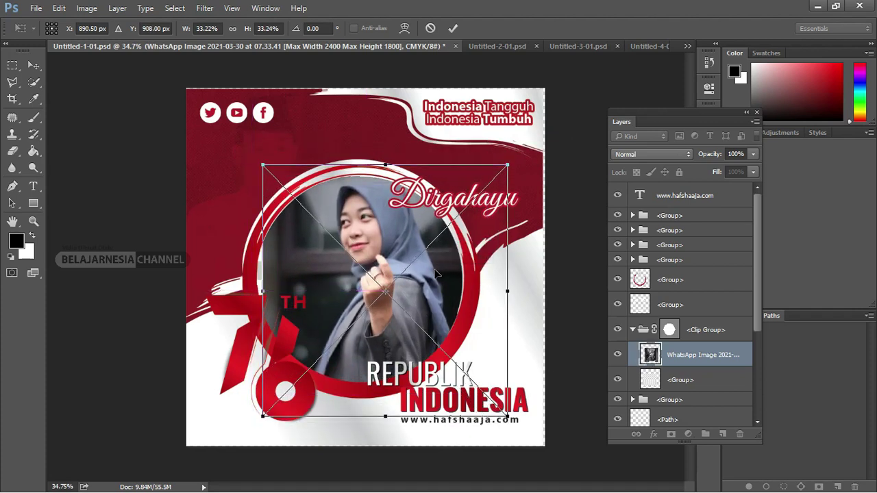
key("z")
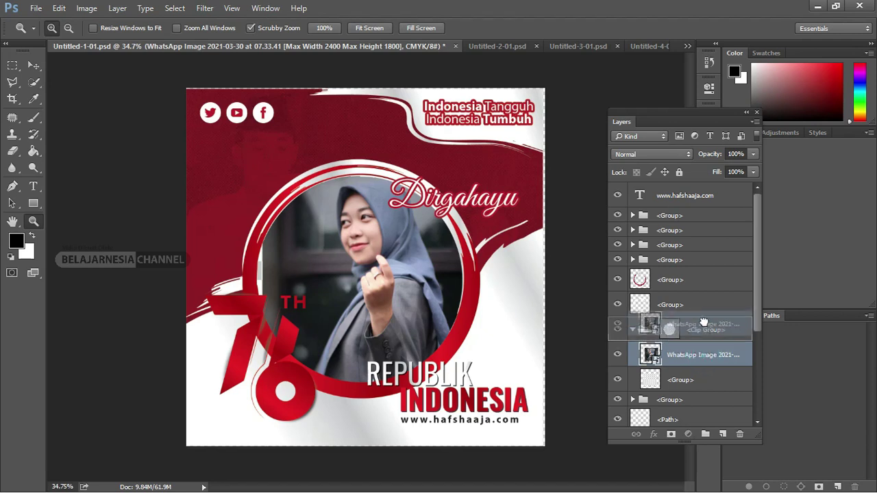
Move the photo layer out above the <Clip Group> and shift the photo slightly left.
left_click_drag(704, 357, 706, 322)
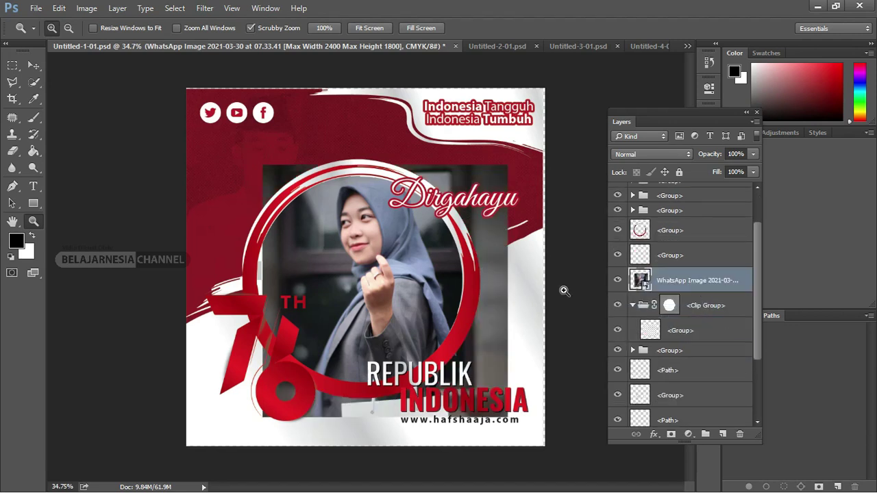
key("v")
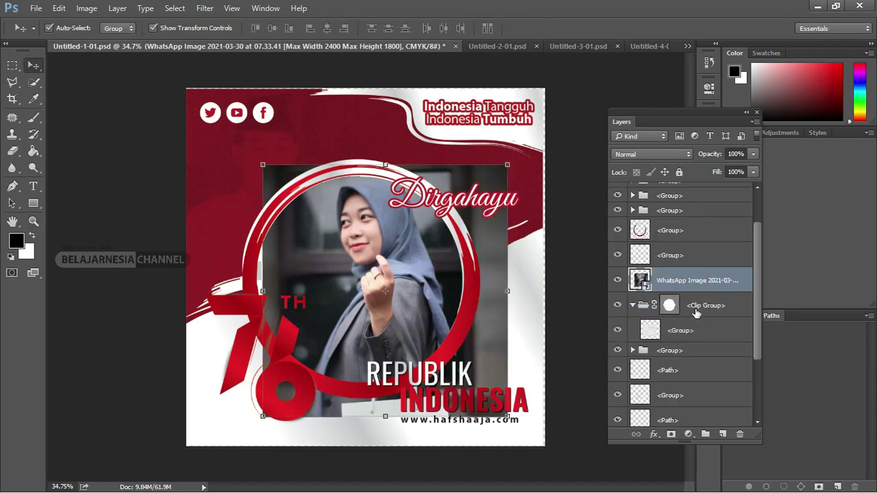
left_click_drag(701, 291, 706, 313)
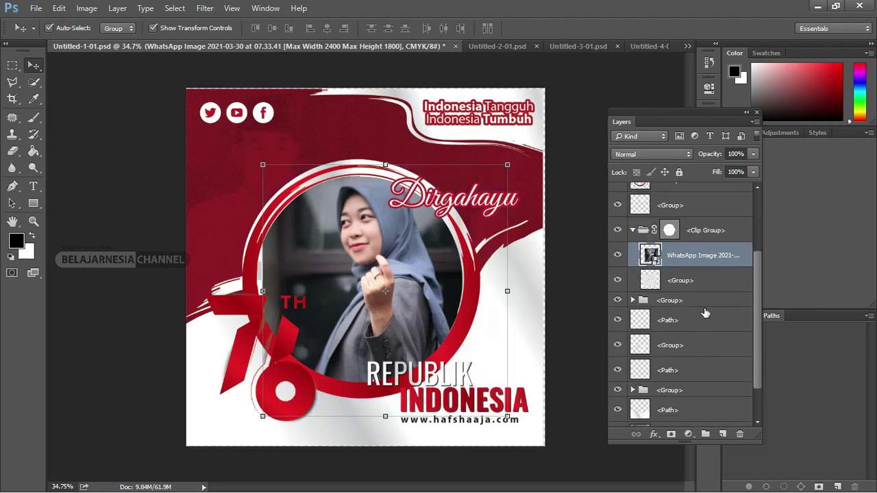
left_click_drag(713, 257, 709, 222)
left_click_drag(494, 252, 470, 263)
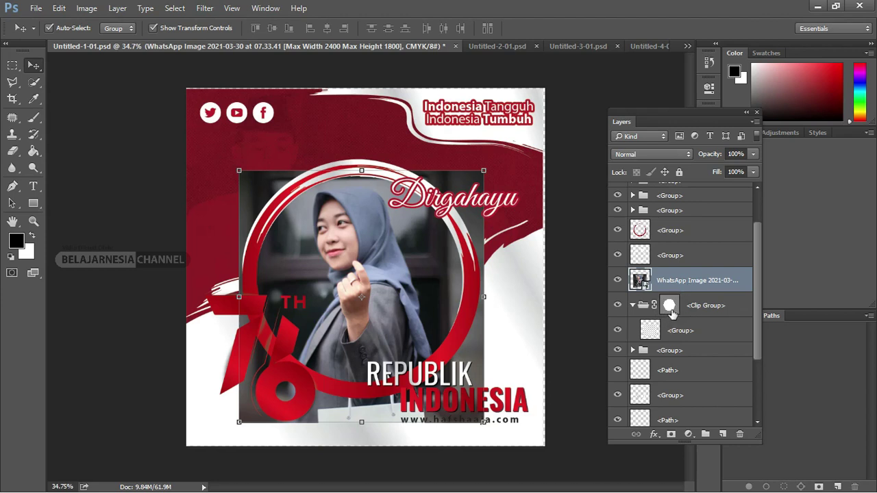
Mask the photo with the clip group's circular selection.
left_click(669, 307, "ctrl")
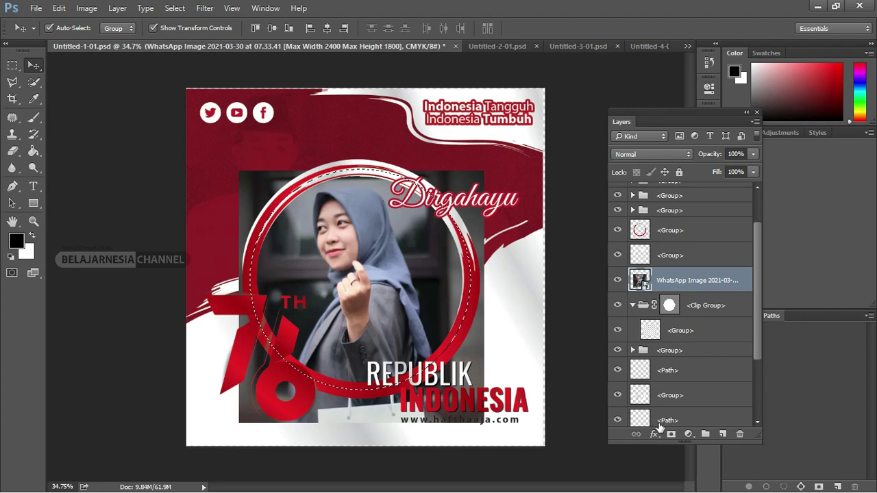
left_click(672, 436)
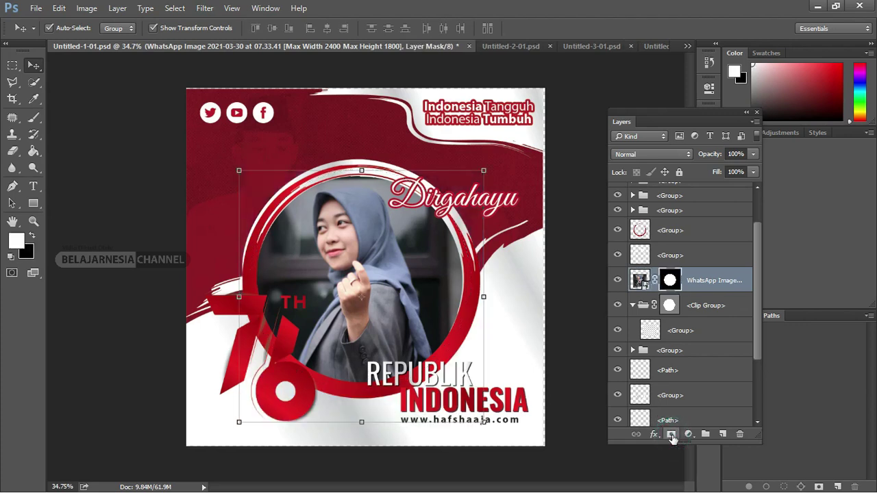
left_click(133, 196)
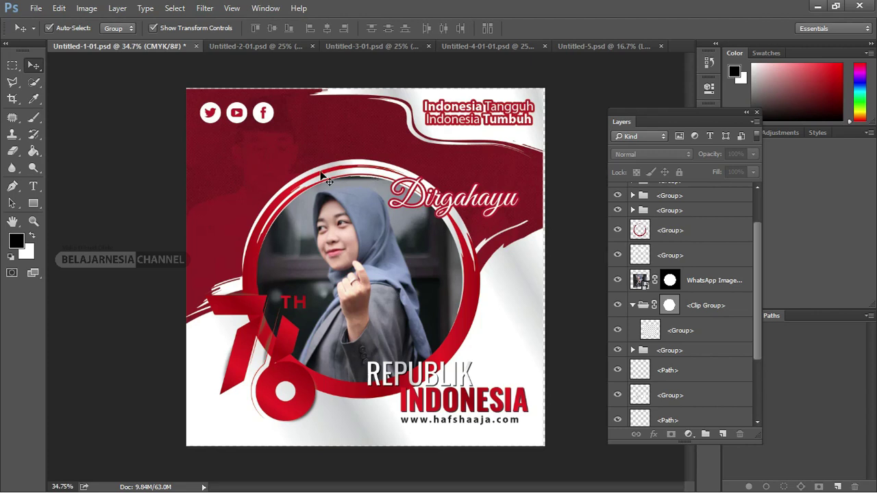
left_click(287, 342)
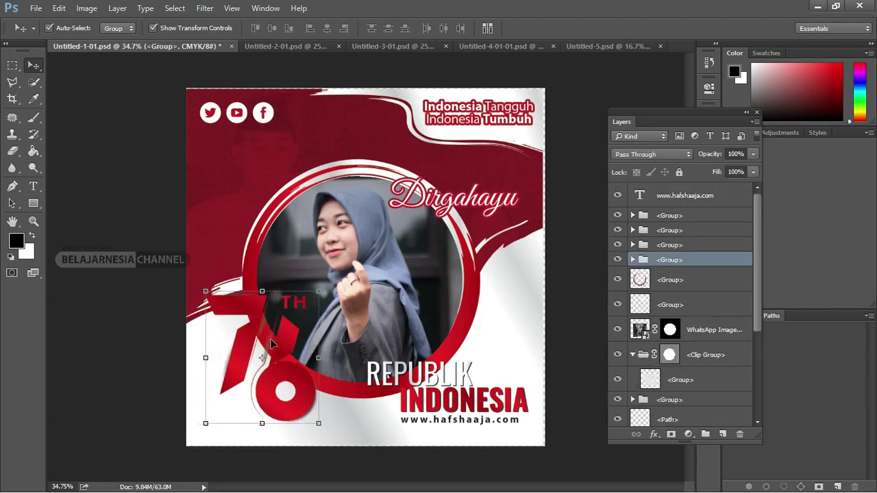
key("z")
left_click_drag(204, 271, 239, 200)
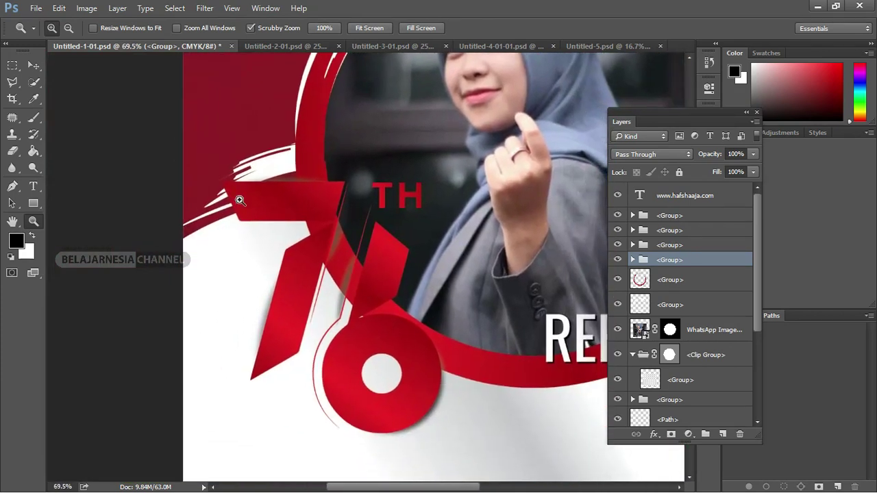
key("v")
mouse_move(312, 233)
left_mouse_down()
mouse_move(313, 275)
mouse_move(303, 277)
left_mouse_up()
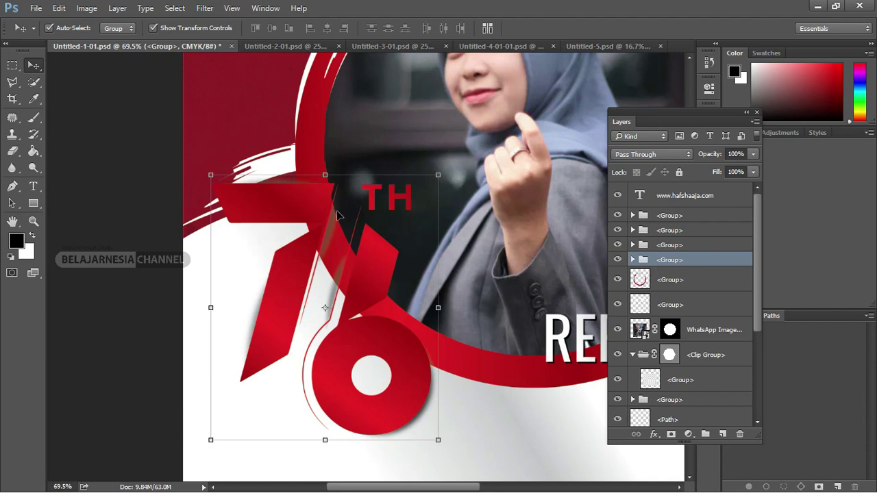
left_click(637, 155)
left_click(637, 155)
left_click(633, 260)
left_click(619, 279)
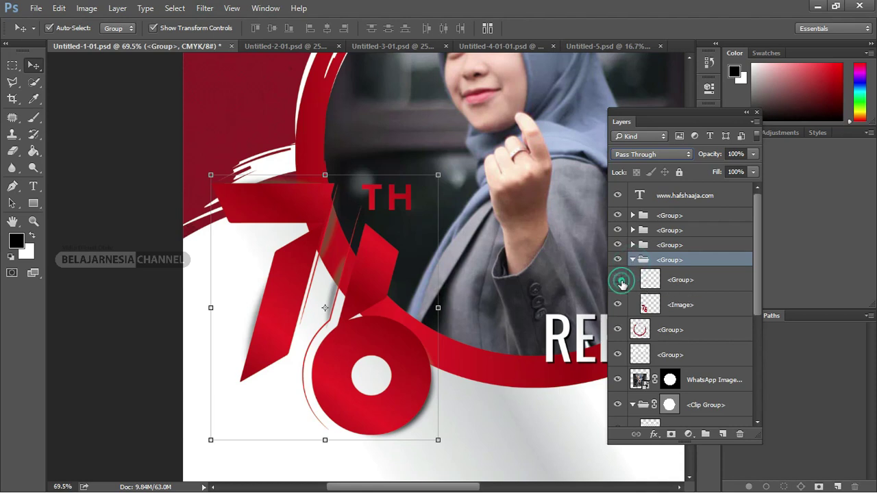
left_click(619, 280)
left_click(679, 277)
left_click(673, 259)
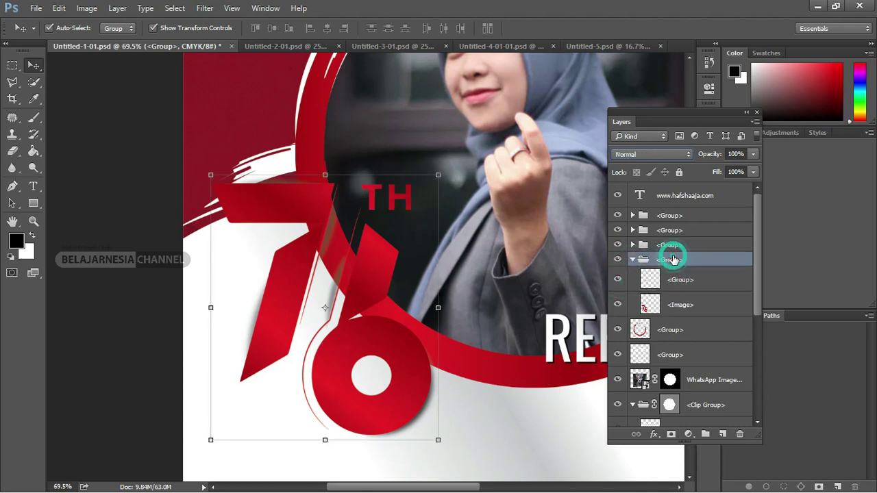
left_click(680, 305)
left_click(639, 154)
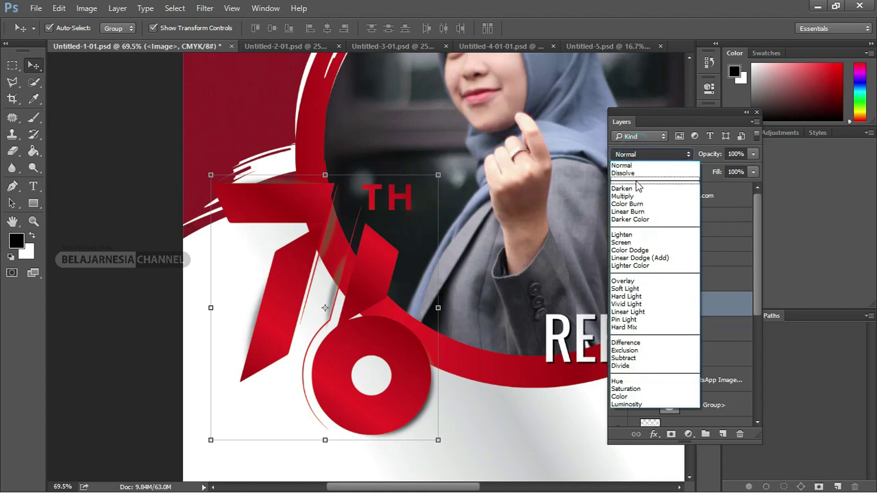
left_click(636, 195)
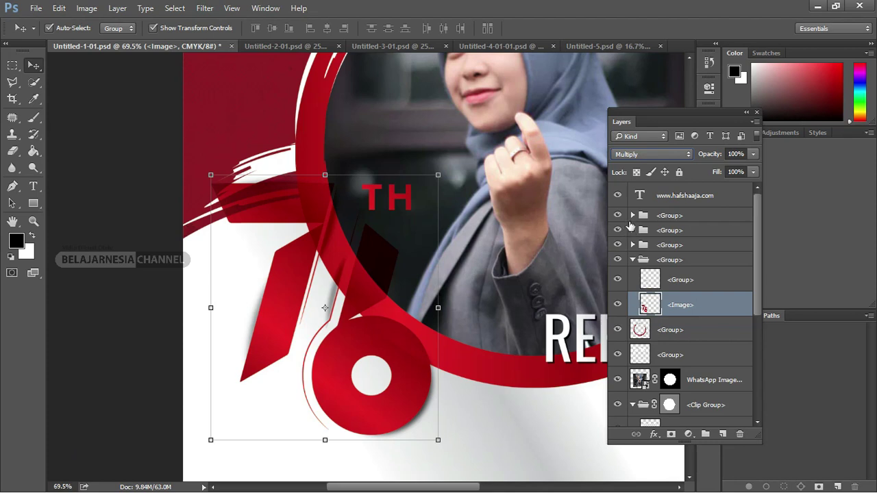
left_click(664, 260)
left_click(637, 155)
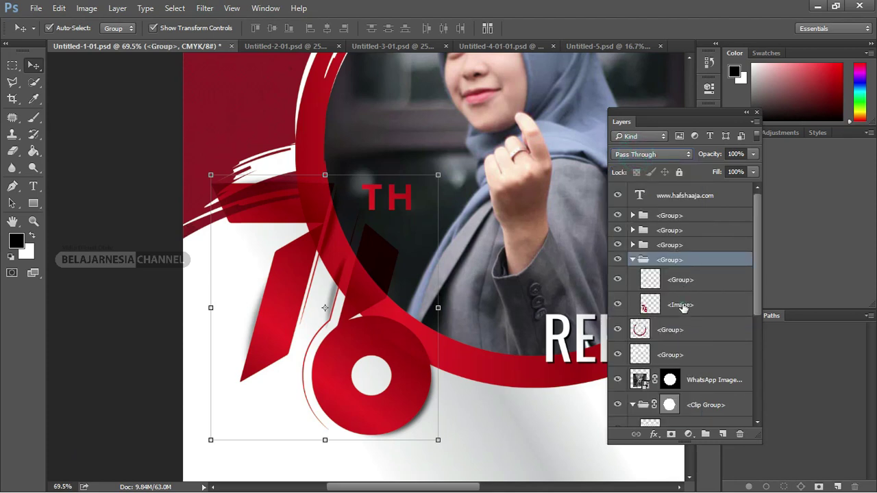
left_click(684, 308)
left_click(638, 154)
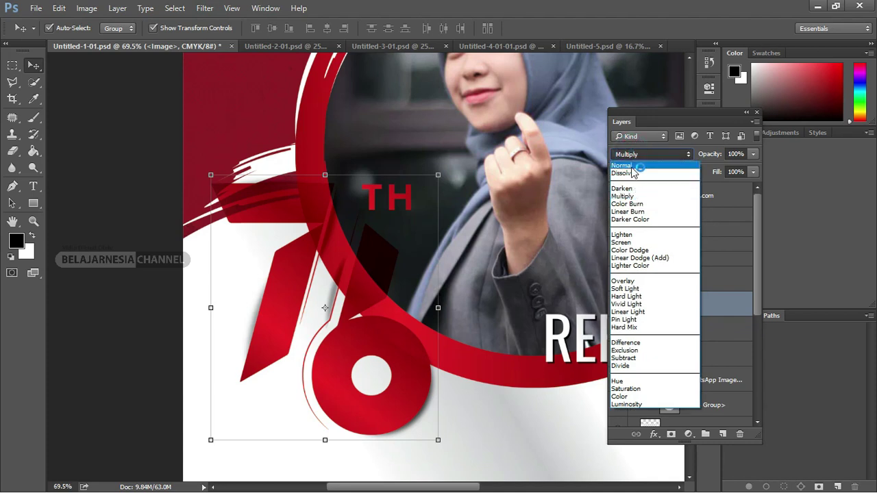
left_click(632, 167)
left_click(130, 218)
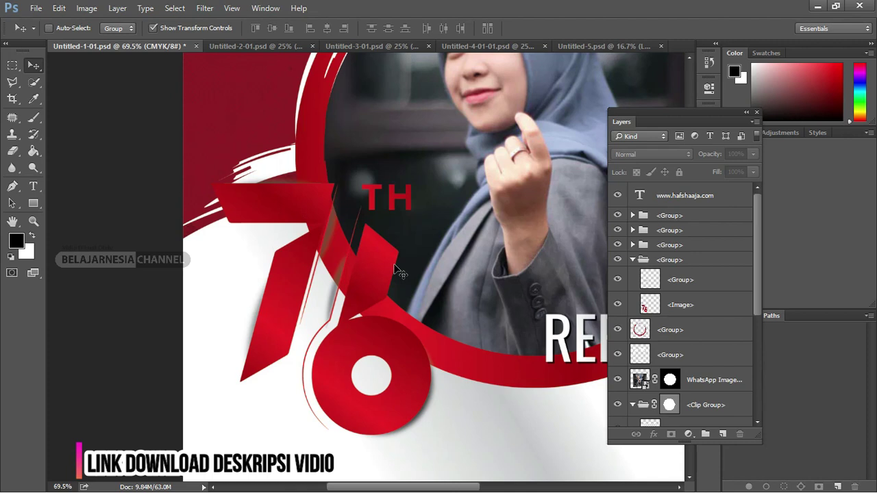
key("ctrl+minus")
key("ctrl+minus")
key("ctrl+minus")
key("ctrl+minus")
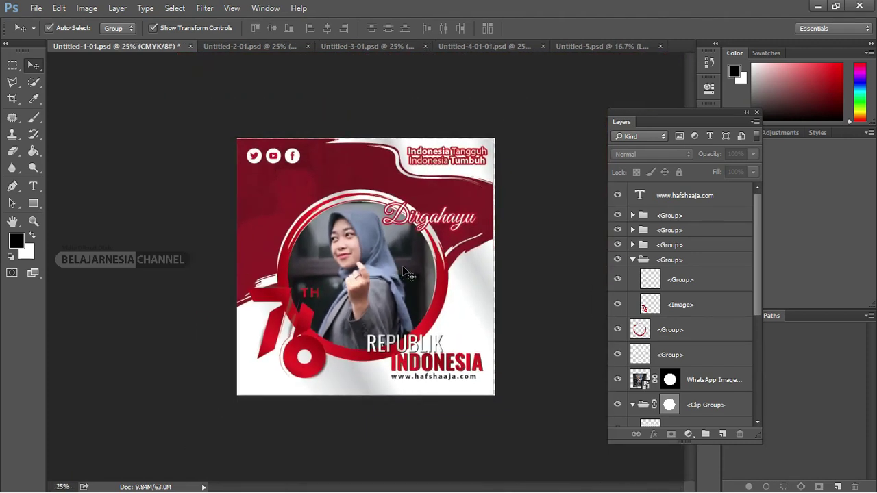
Switch to Untitled-5, expand its Layer 1 group and load the Clip Group as a selection.
left_click(483, 46)
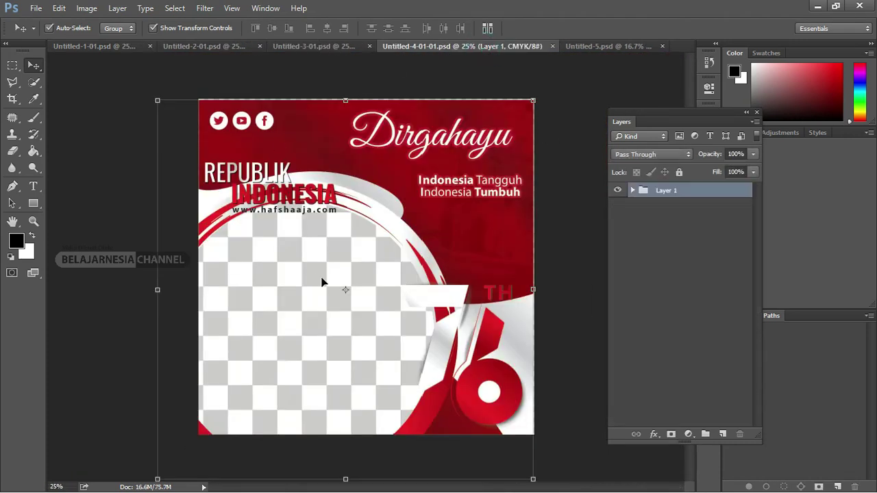
left_click(583, 44)
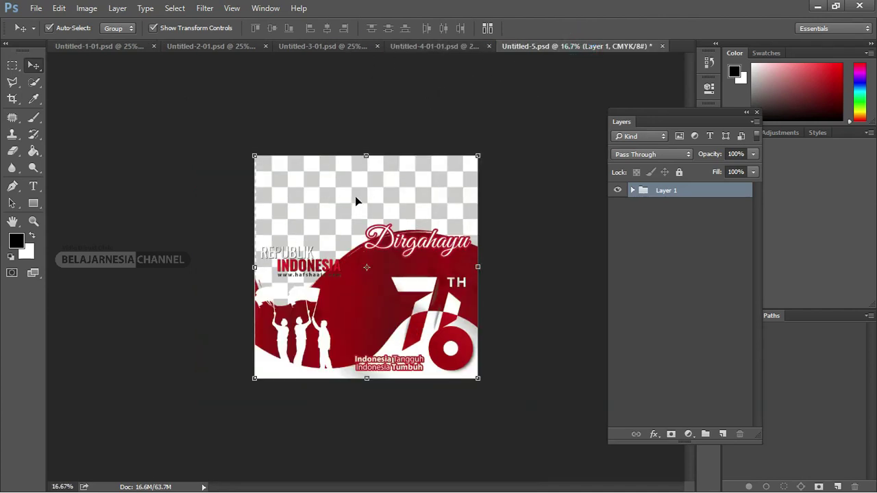
left_click(634, 190)
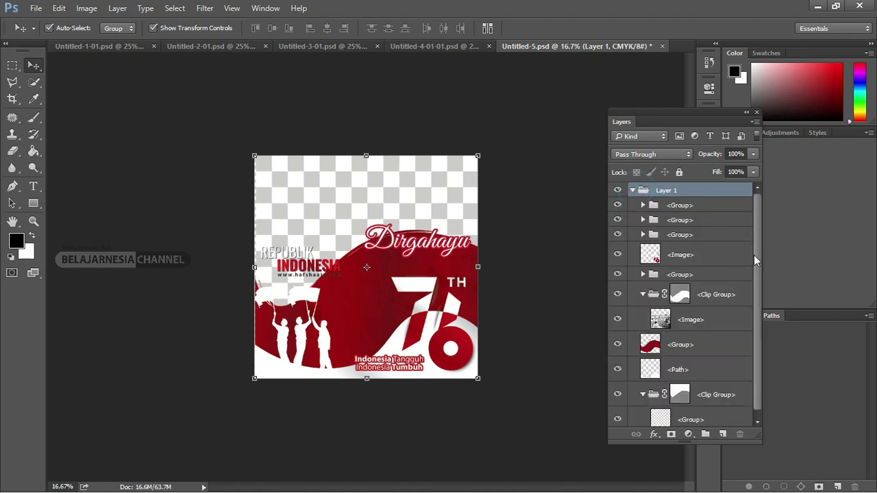
left_click_drag(754, 256, 757, 265)
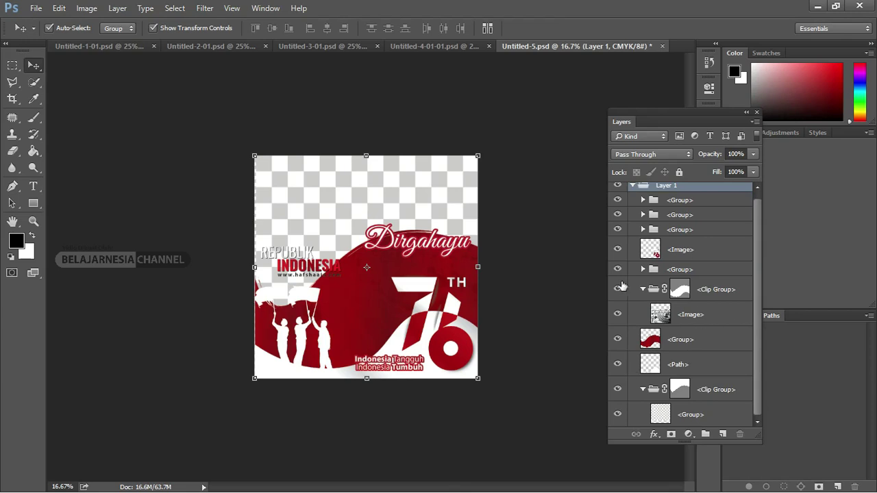
left_click(684, 392, "ctrl")
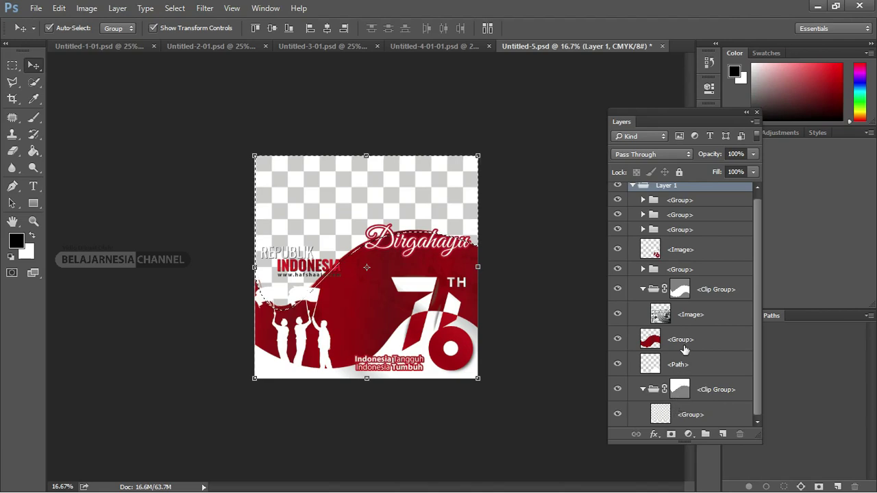
key("alt+Tab")
Place the WhatsApp photo on Untitled-5, enlarge it over the canvas and set its opacity to 68%.
mouse_move(497, 206)
left_mouse_down()
mouse_move(506, 252)
mouse_move(515, 244)
left_mouse_up()
key("alt+Tab")
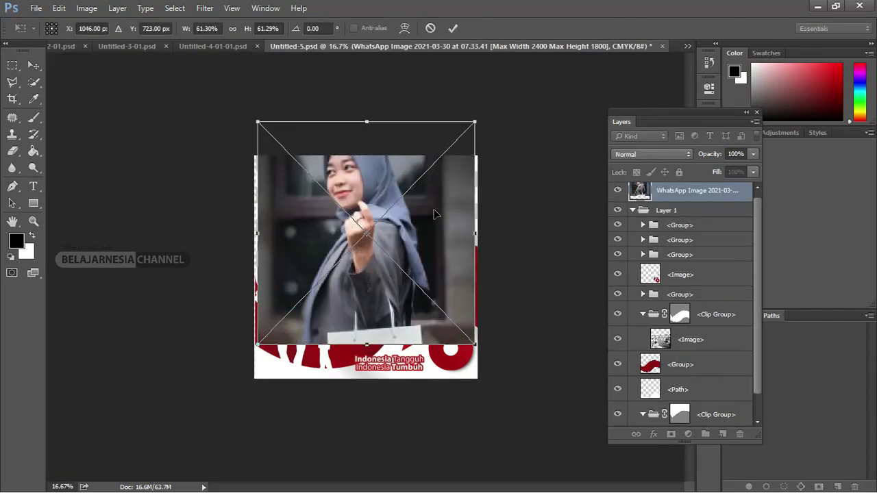
left_click_drag(433, 214, 436, 226)
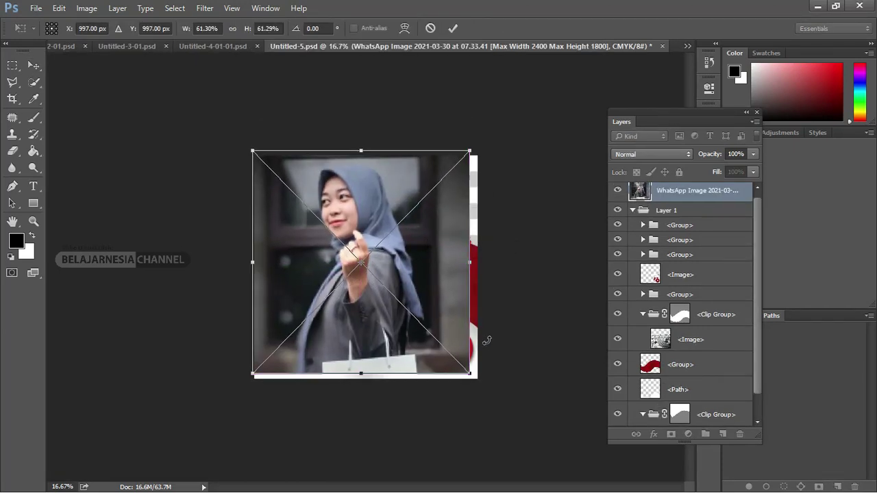
left_click_drag(471, 370, 477, 386)
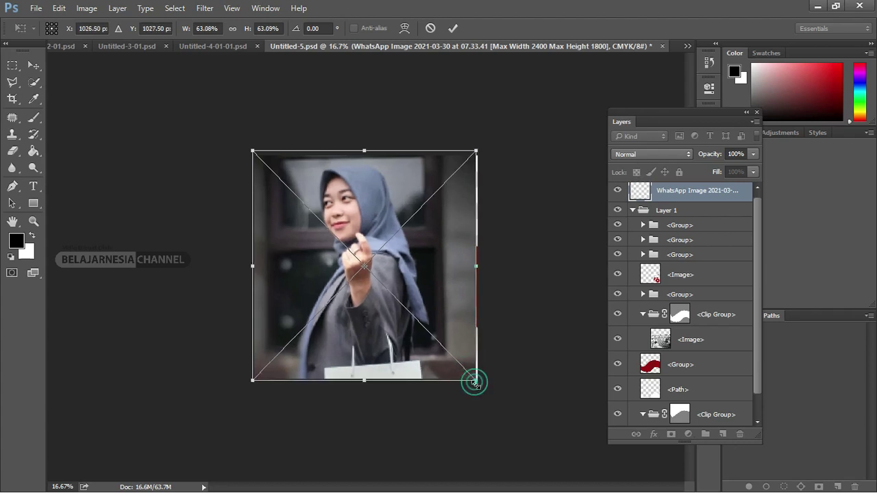
key("Return")
left_click(532, 212)
left_click(685, 422)
left_click(699, 191)
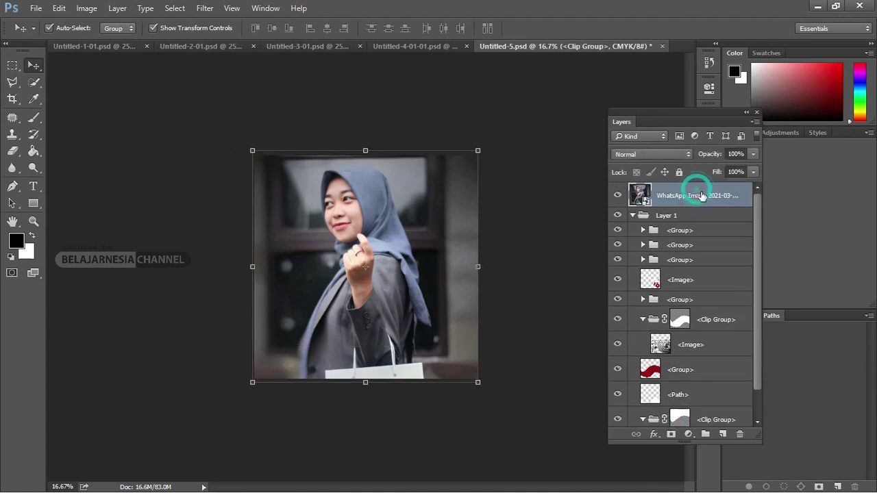
left_click(753, 154)
Drop the photo to 34% opacity, flip it horizontally and shift it left.
left_click(735, 172)
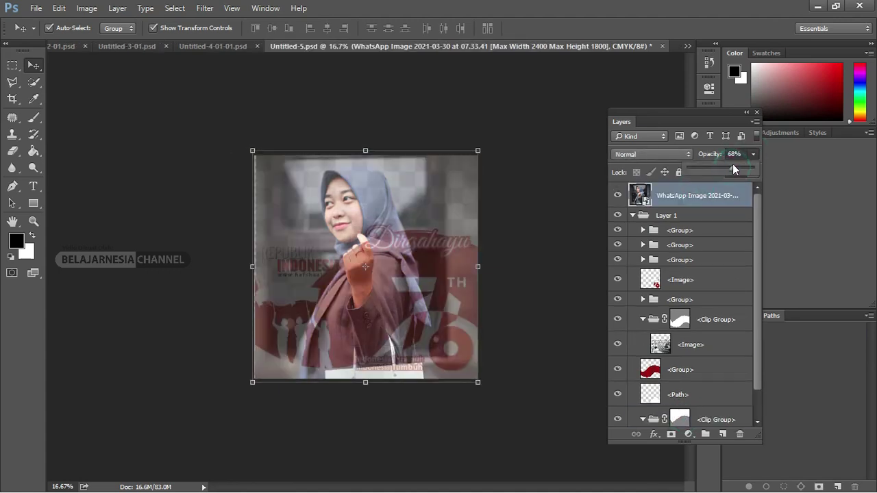
left_click_drag(725, 170, 708, 172)
mouse_move(391, 204)
left_mouse_down()
mouse_move(367, 204)
mouse_move(387, 197)
left_mouse_up()
right_click(411, 195)
left_click(392, 188)
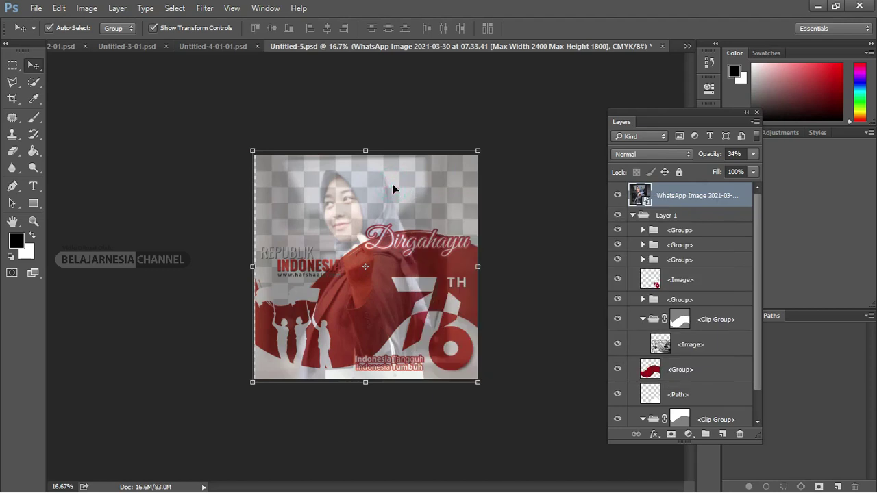
left_click(59, 8)
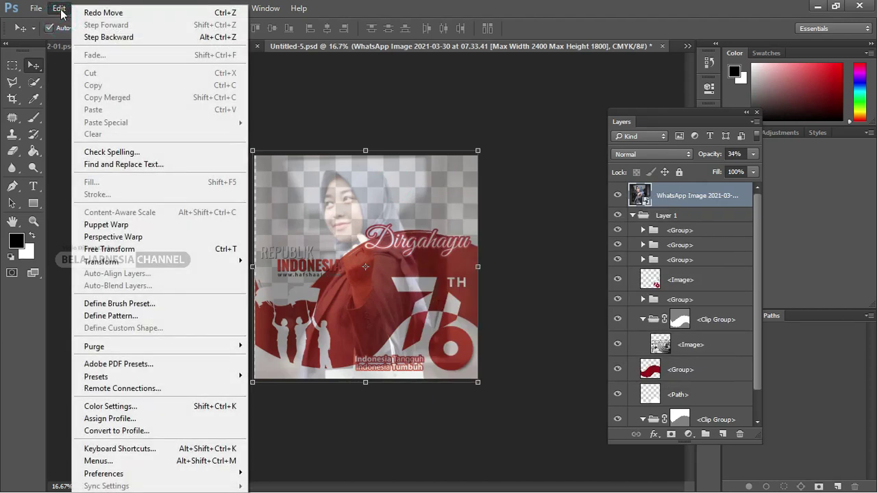
mouse_move(103, 261)
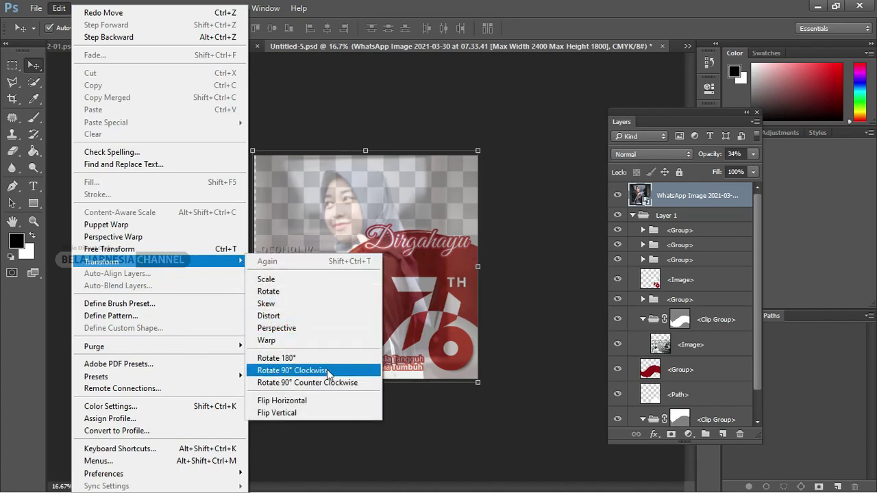
left_click(325, 401)
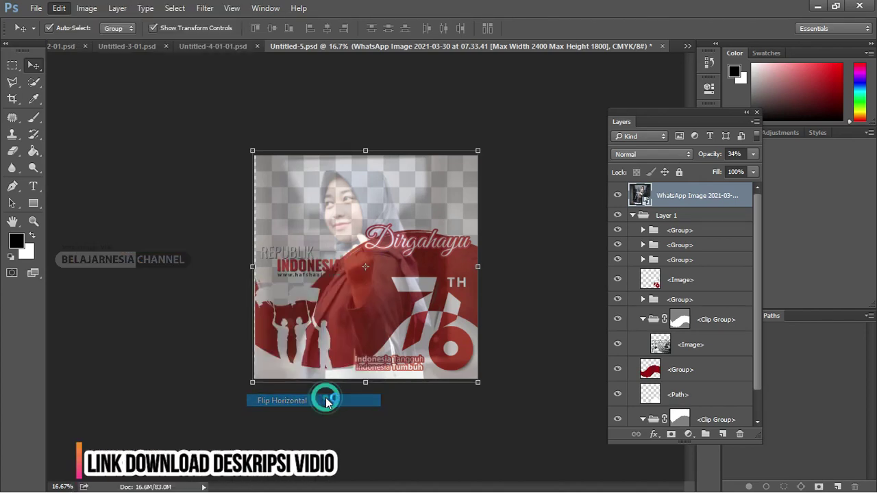
left_click_drag(389, 220, 355, 188)
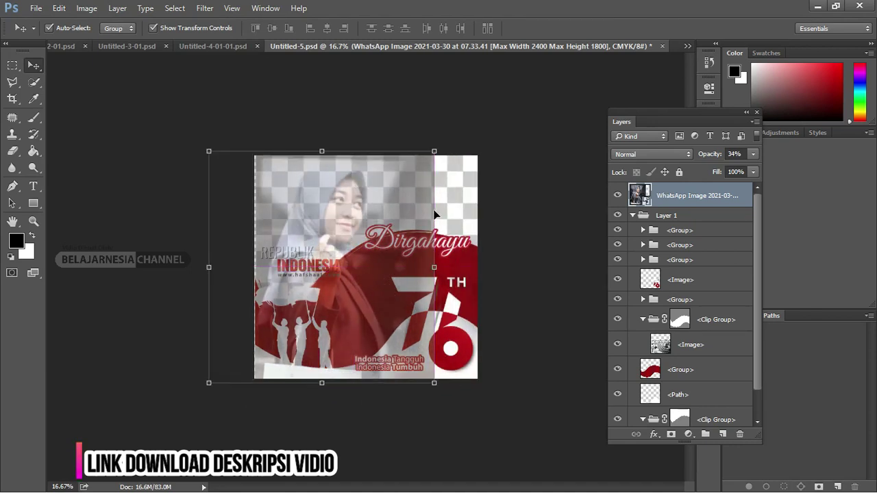
Free-transform the photo to fill the frame and move its layer beneath the twibbon artwork.
left_click(440, 146)
left_click_drag(448, 145, 514, 125)
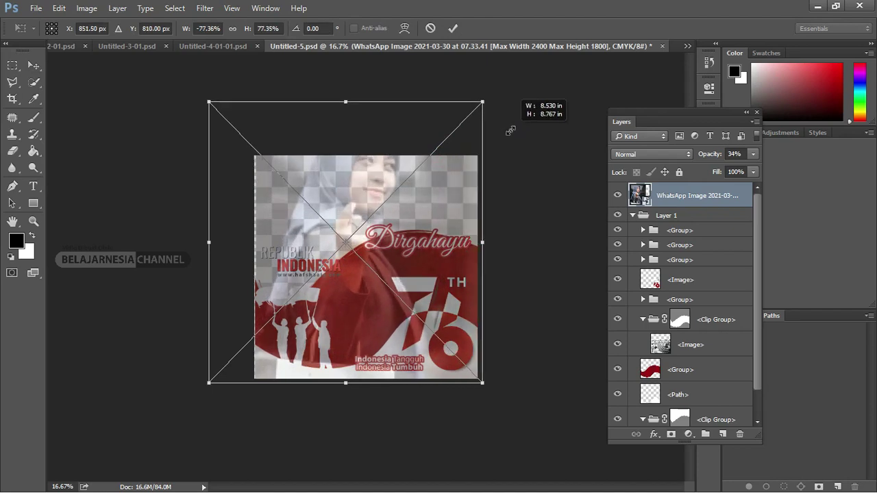
mouse_move(418, 198)
left_mouse_down()
mouse_move(416, 239)
mouse_move(430, 220)
left_mouse_up()
left_click_drag(205, 439, 262, 397)
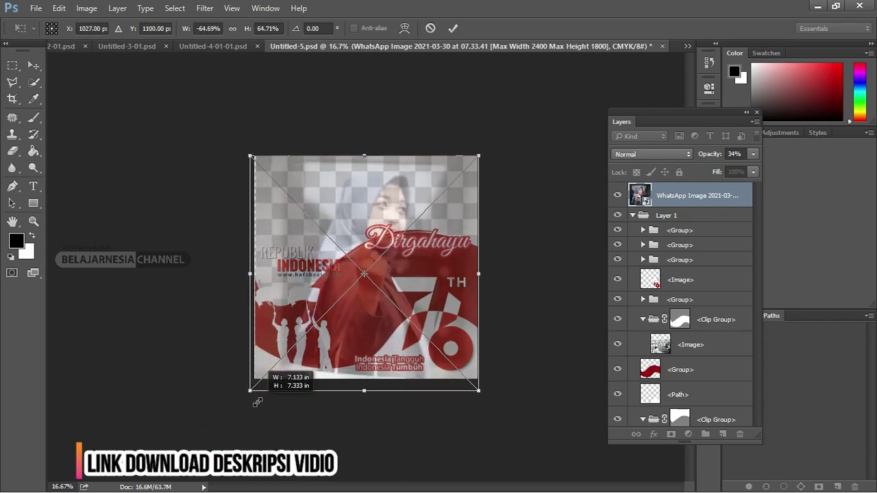
left_click_drag(386, 186, 393, 176)
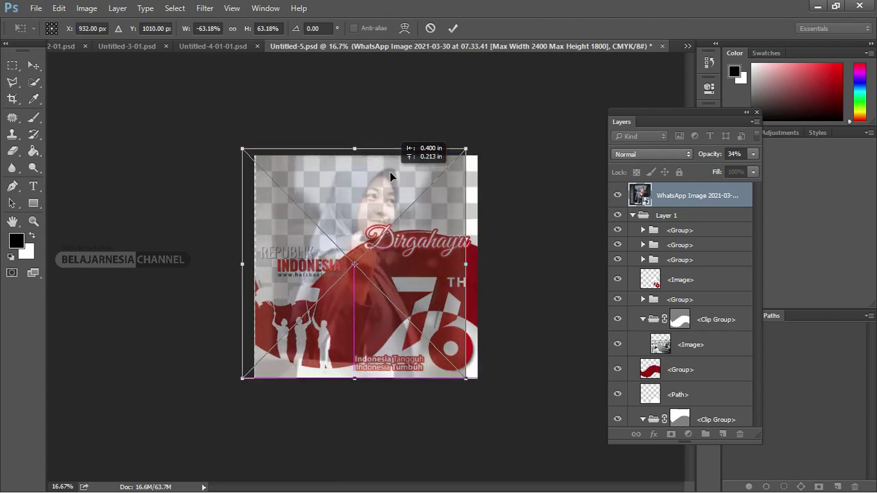
left_click_drag(468, 379, 481, 388)
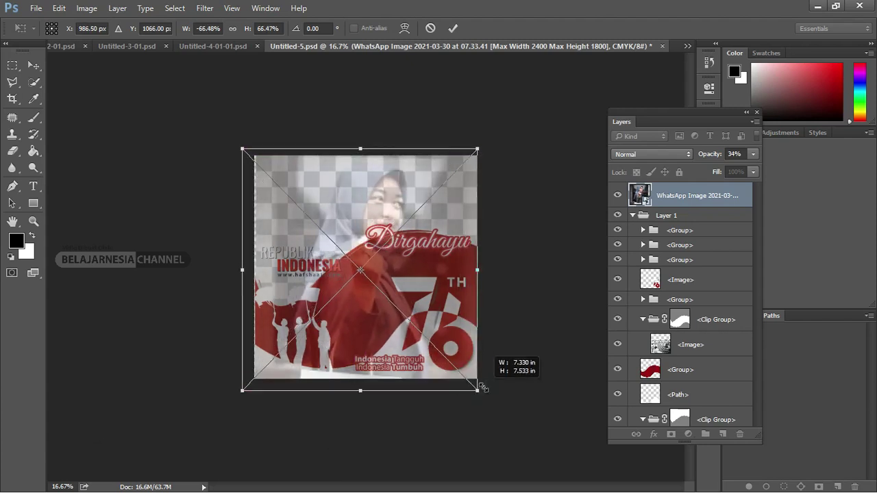
left_click_drag(392, 207, 392, 200)
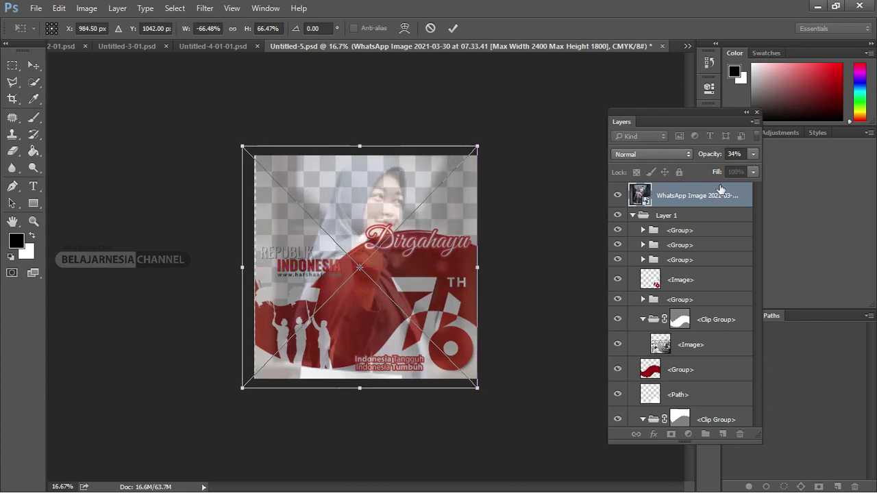
key("Return")
mouse_move(709, 197)
left_mouse_down()
mouse_move(736, 373)
mouse_move(689, 394)
left_mouse_up()
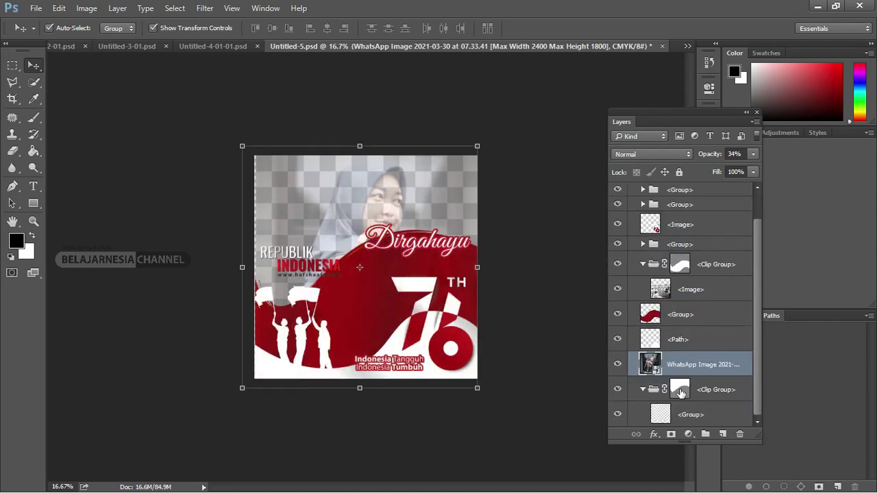
Load the Clip Group frame as a selection, set the photo to 100% opacity, and add a layer mask.
left_click(680, 390, "ctrl")
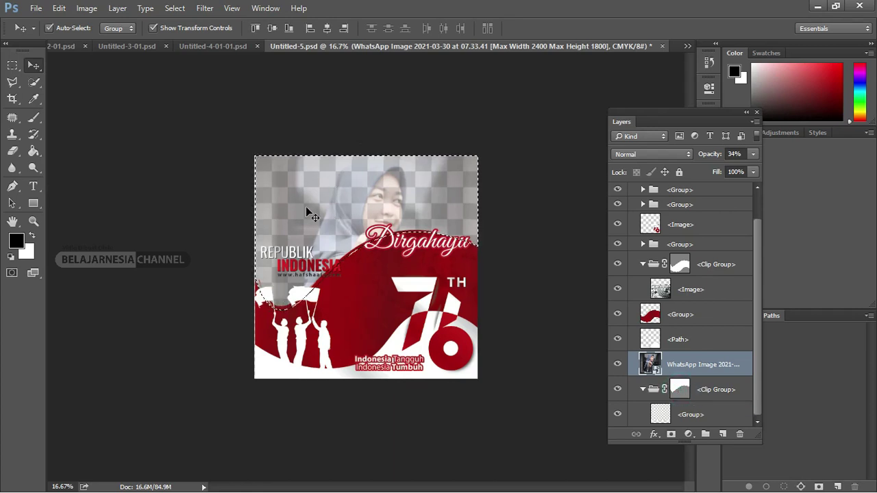
left_click(692, 358)
left_click(753, 153)
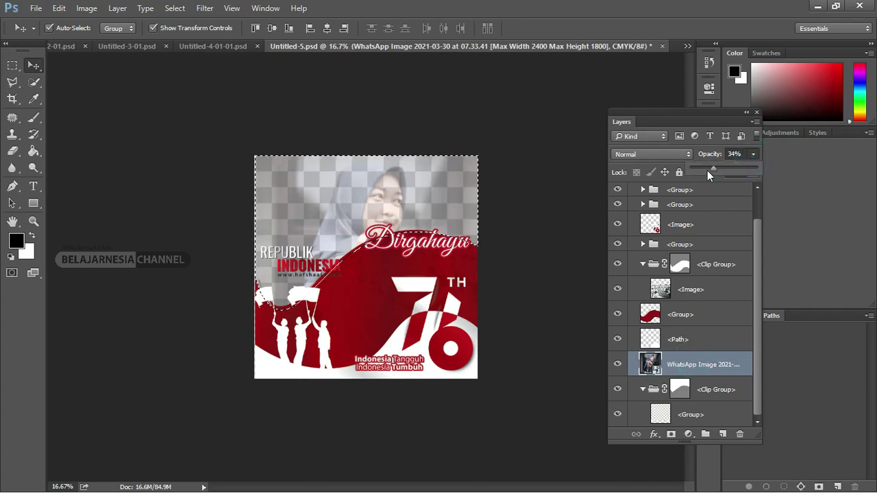
left_click_drag(717, 167, 776, 170)
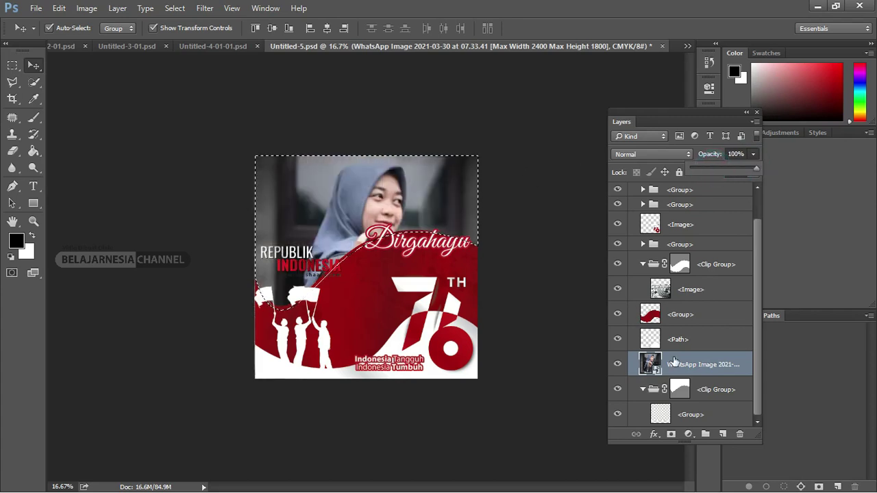
left_click(672, 436)
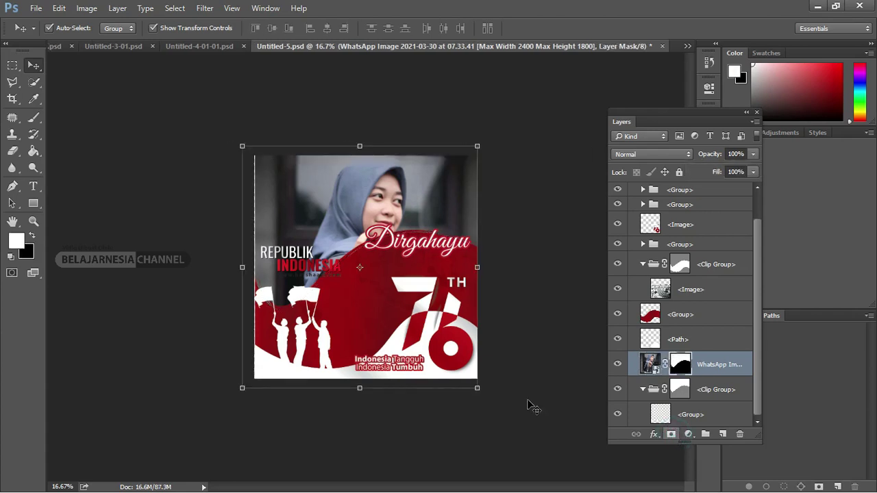
Deselect the photo layer and undo an accidental move of the Layer 1 artwork.
left_click(345, 111)
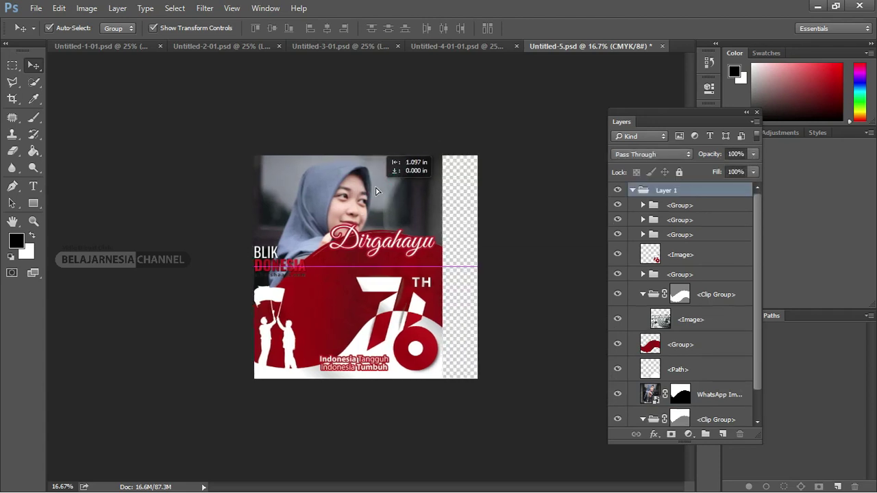
left_click_drag(410, 186, 375, 186)
key("ctrl+z")
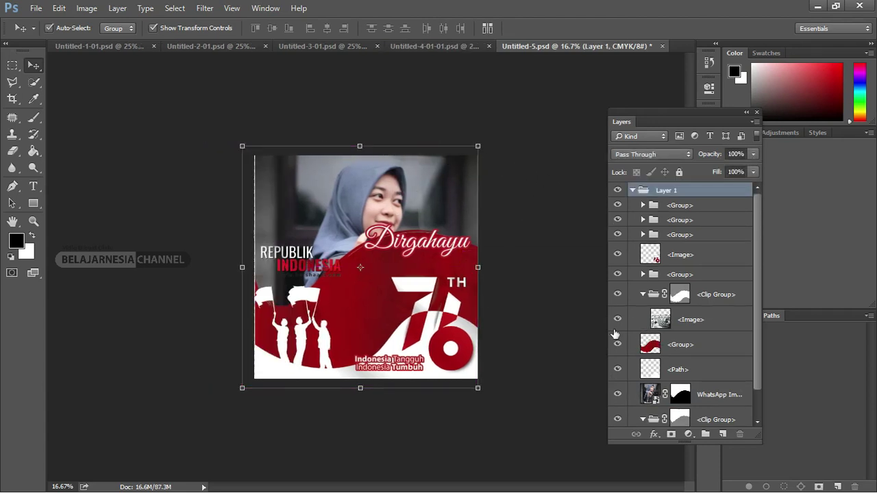
In Untitled-3-01, ungroup the Layer 1 group into separate layers.
left_click(462, 47)
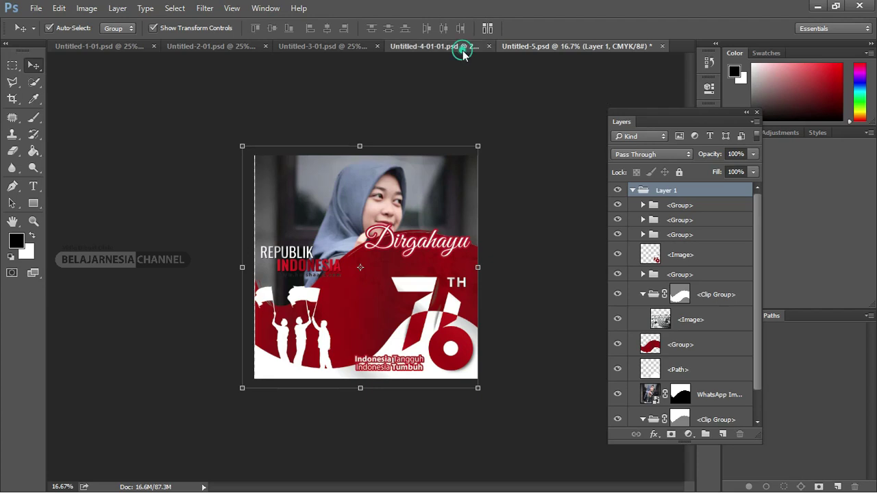
left_click(339, 46)
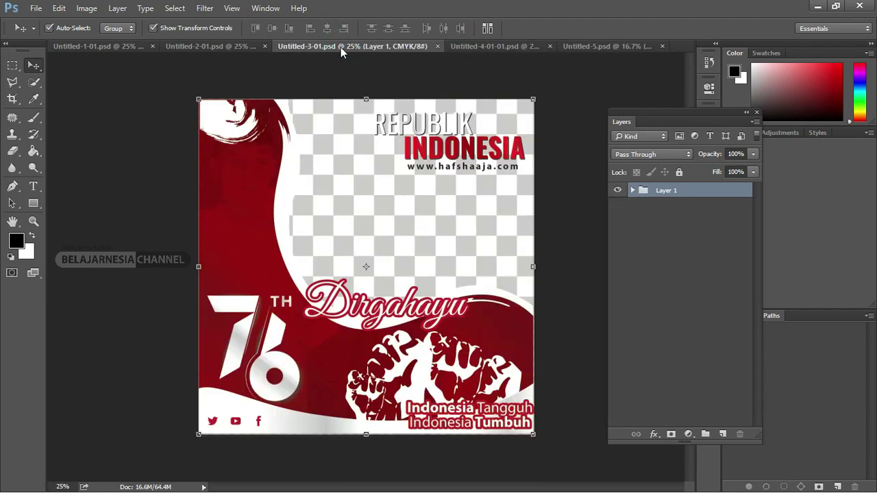
right_click(662, 196)
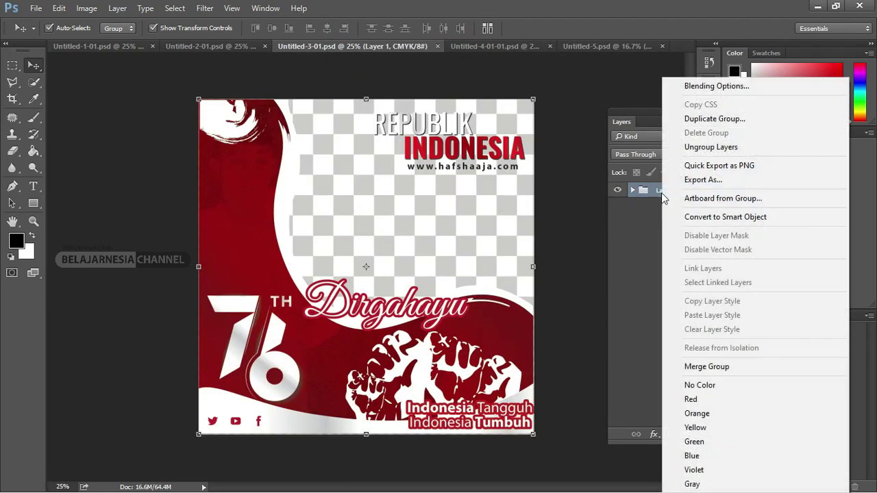
left_click(711, 147)
Load the path5106 and frame-area selections, then bring up the Untitled-2-01 template.
left_click(682, 404)
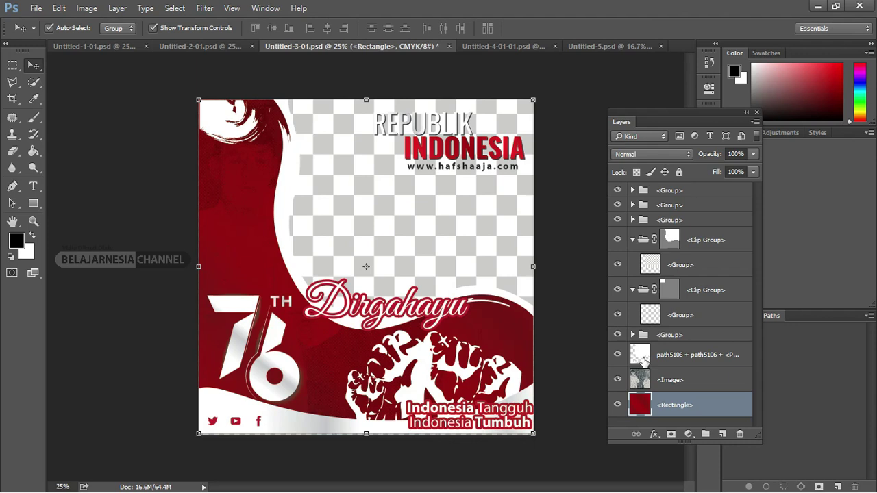
left_click(640, 355, "ctrl")
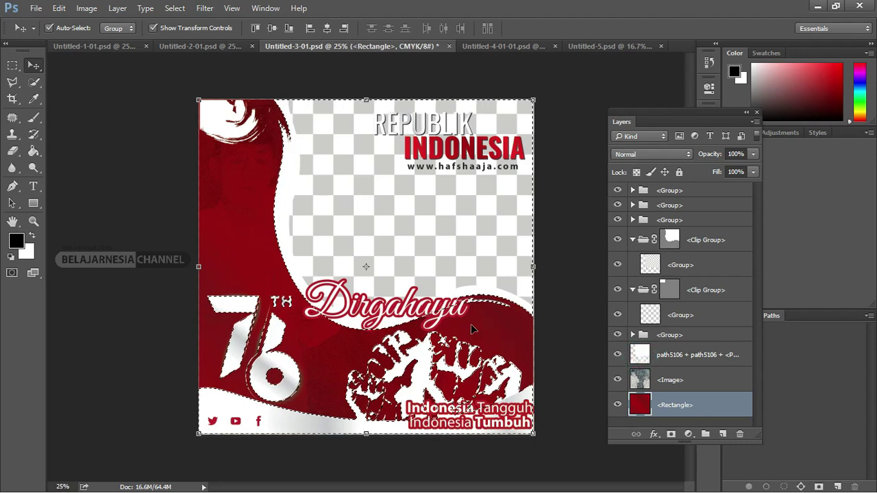
left_click(671, 238, "ctrl")
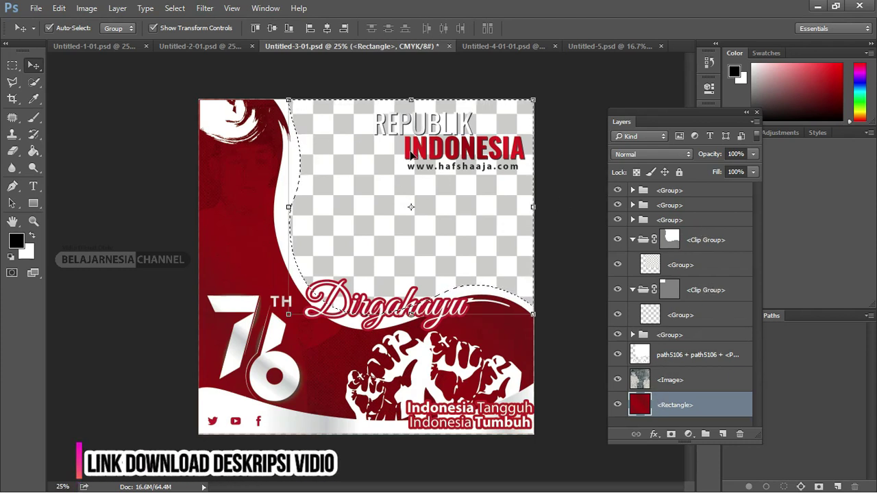
left_click(201, 51)
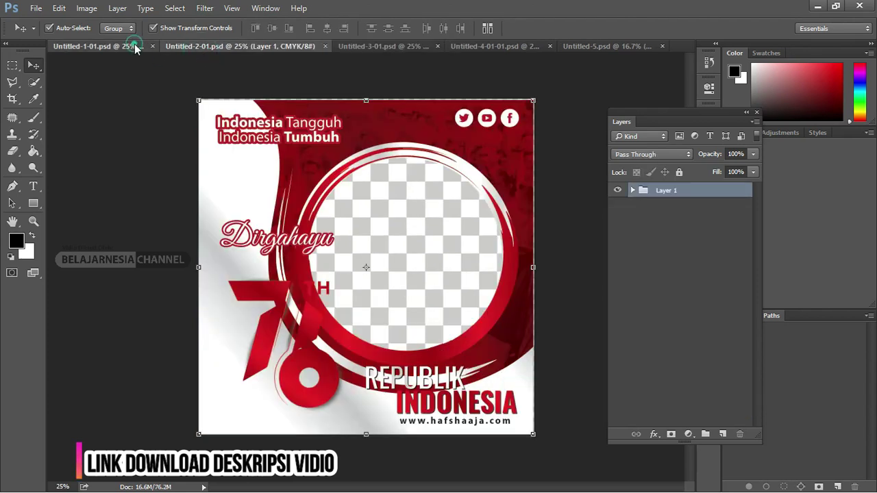
Switch to the Untitled-1-01 template document.
left_click(135, 46)
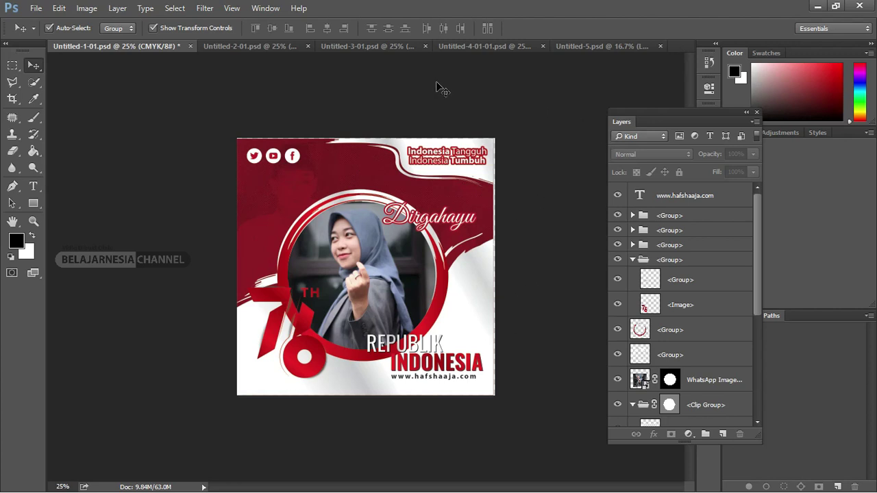
Return to File Explorer and open the Twibbon Kemerdekaan HUT RI CorelDraw folder.
key("alt+Tab")
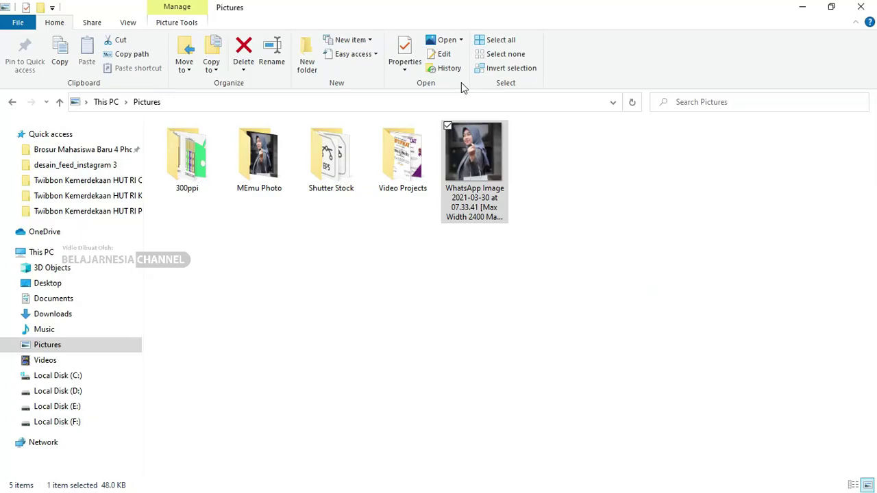
key("alt+Tab")
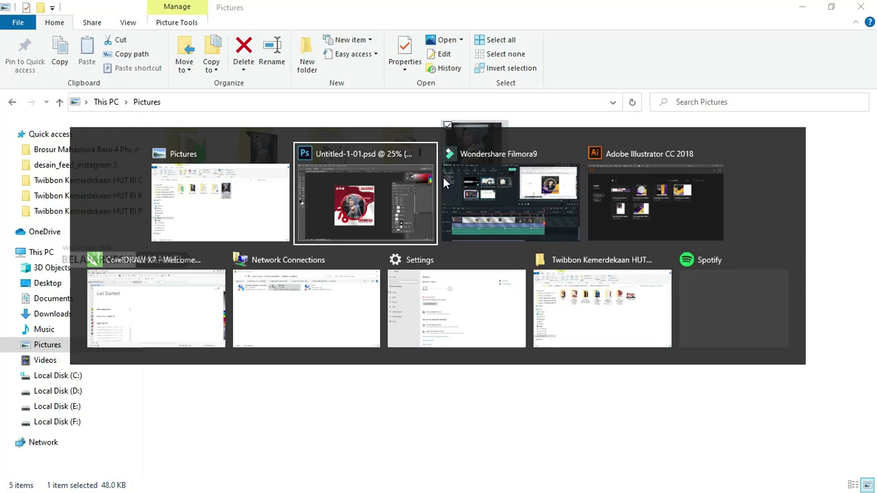
key("alt+Tab")
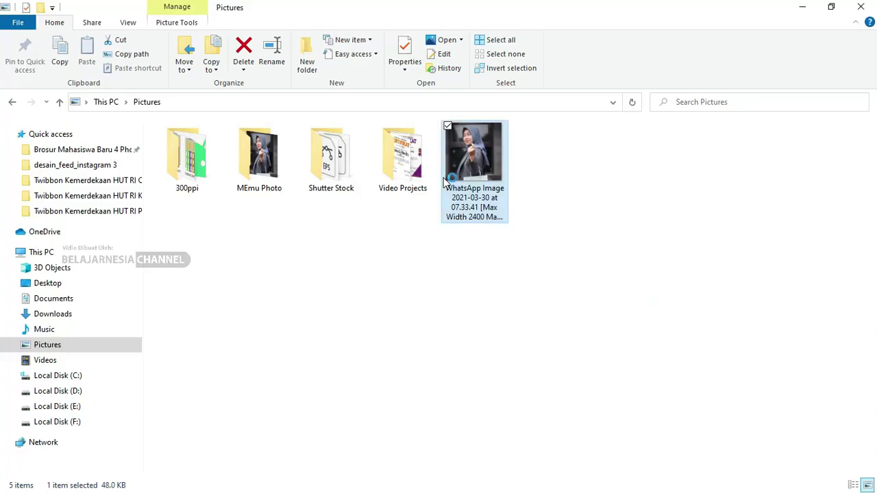
key("alt+Up")
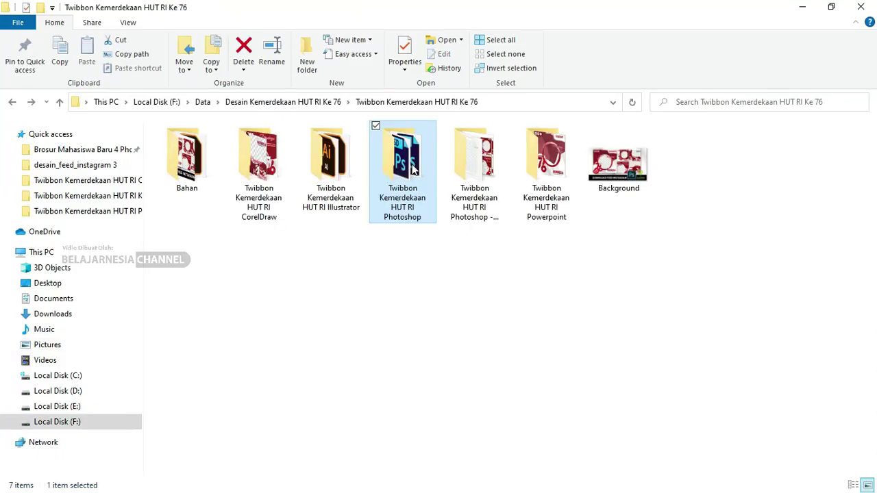
double_click(264, 165)
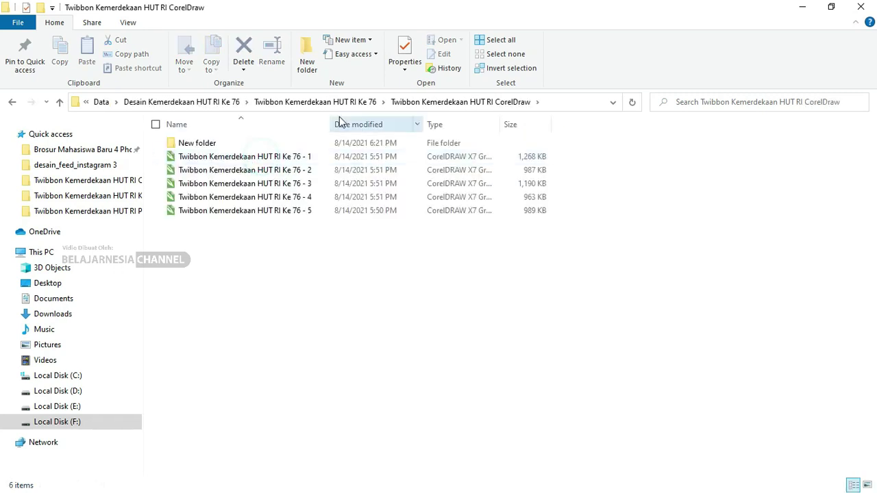
Select design files 1–5 and drag them into CorelDRAW X7.
left_click(264, 157)
left_click(277, 212, "shift")
mouse_move(277, 211)
left_mouse_down()
mouse_move(461, 491)
mouse_move(281, 116)
mouse_move(258, 99)
left_mouse_up()
key("alt+Tab")
key("alt+Tab")
key("alt+Tab")
key("alt+Tab")
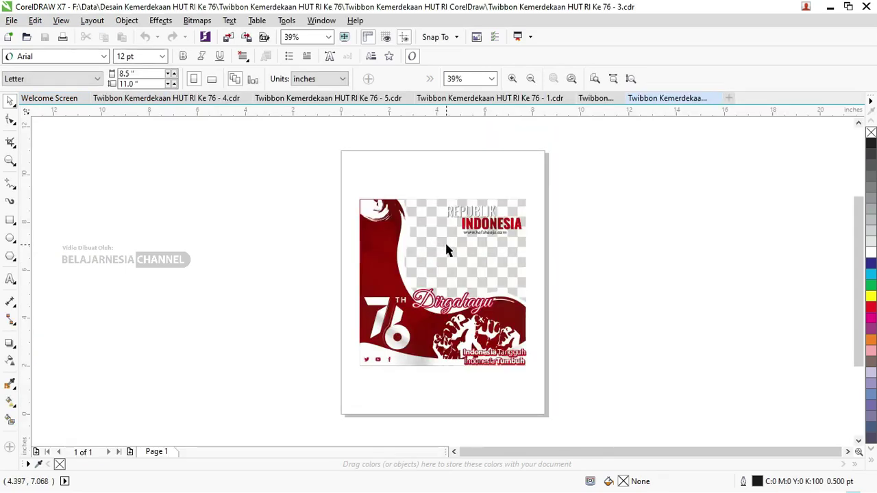
Undo an accidental move of the Twibbon artwork group.
left_click(446, 245)
left_click_drag(447, 245, 473, 243)
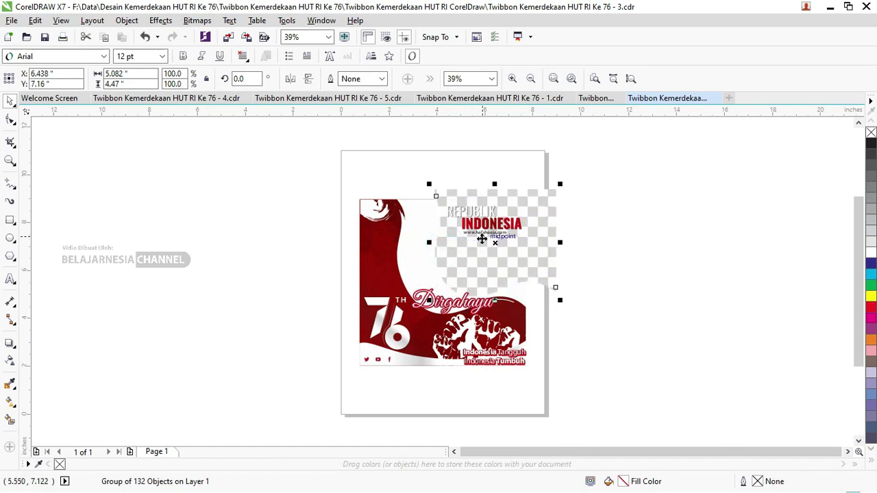
key("ctrl+z")
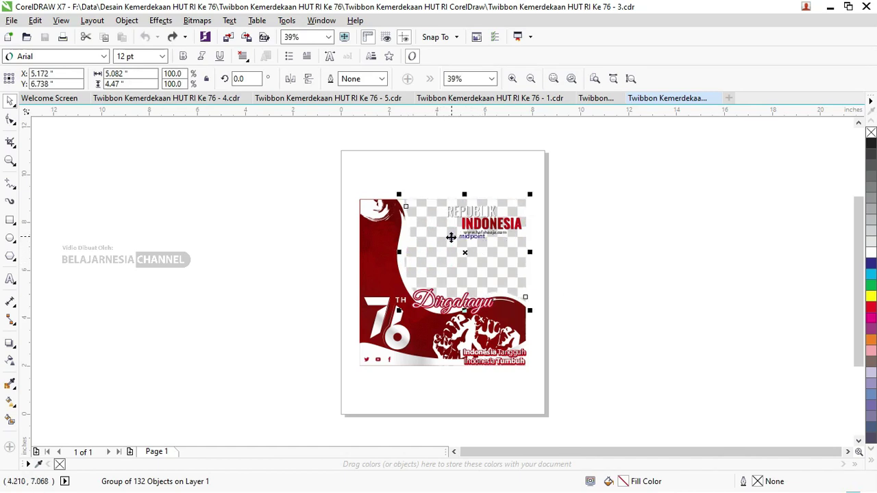
scroll(451, 237, "up", 3)
scroll(451, 237, "down", 3)
Zoom in on the Twibbon design, then return to the File Explorer design folder.
key("z")
left_click_drag(270, 163, 482, 333)
left_click(10, 100)
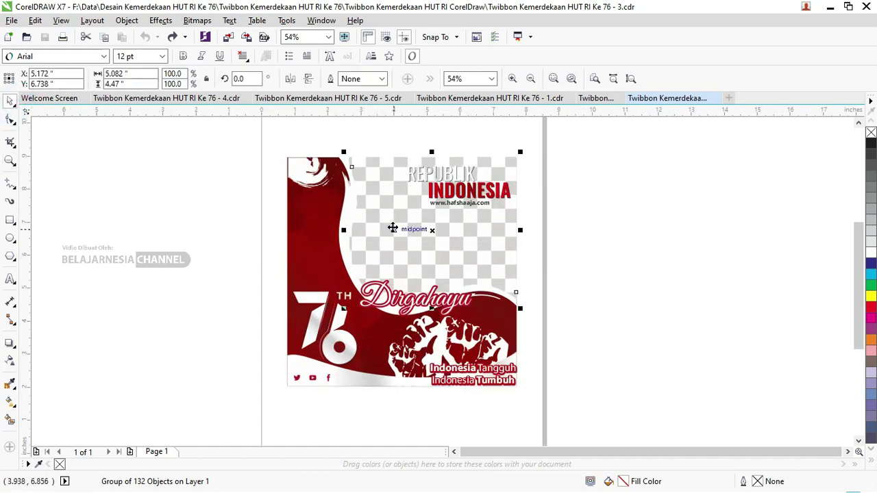
left_click_drag(392, 215, 389, 201)
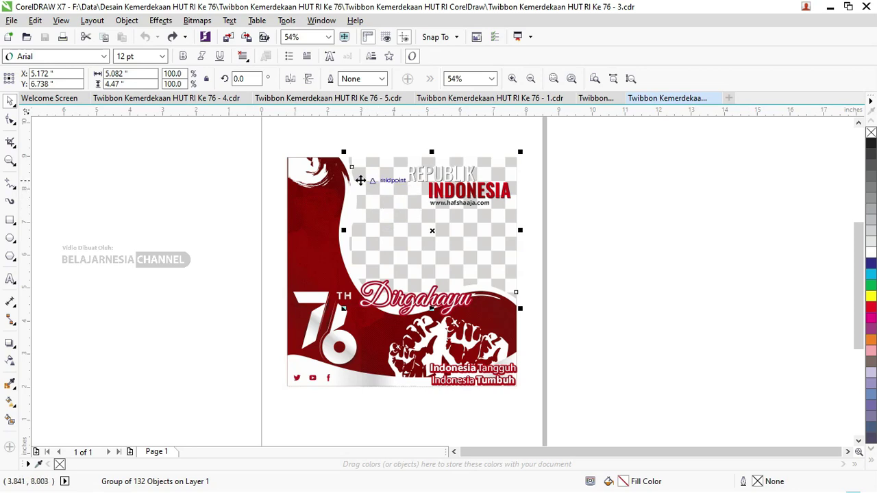
key("alt+Tab")
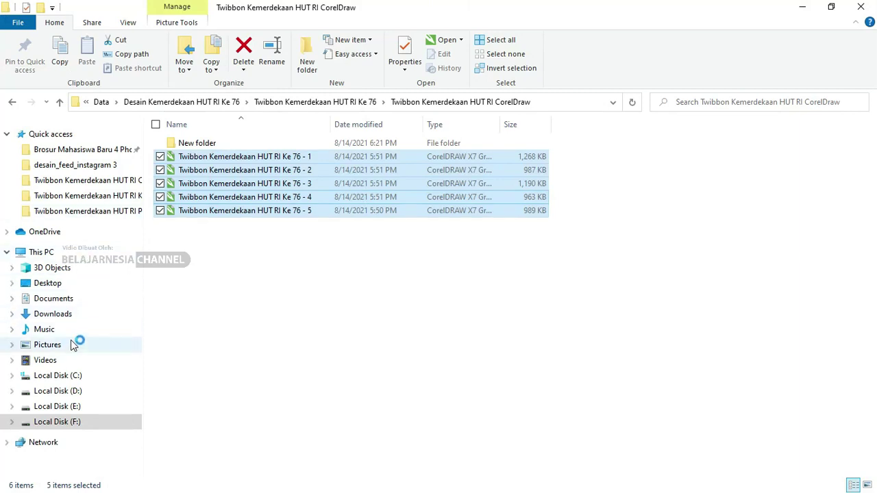
Drag the WhatsApp photo from the Pictures folder onto the CorelDRAW page.
left_click(68, 345)
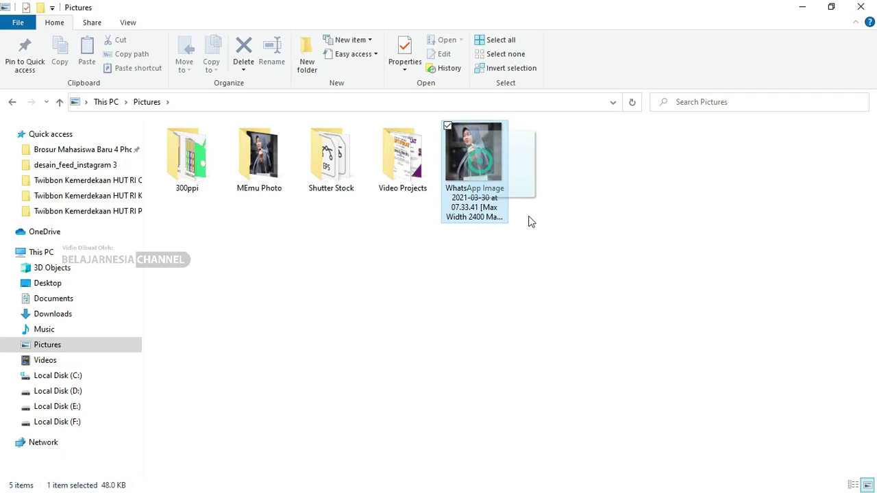
key("alt+Tab")
left_click_drag(582, 228, 582, 229)
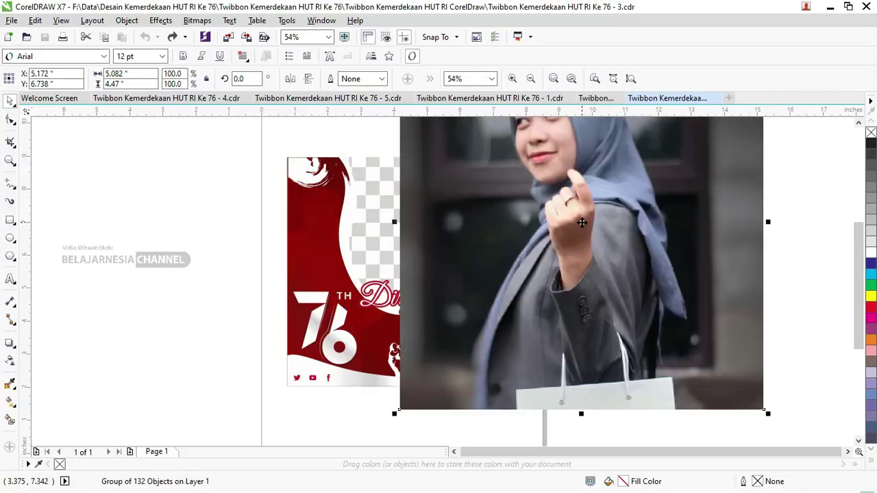
Scale the photo down to 52.4% and move it to the right of the page.
scroll(582, 228, "down", 2)
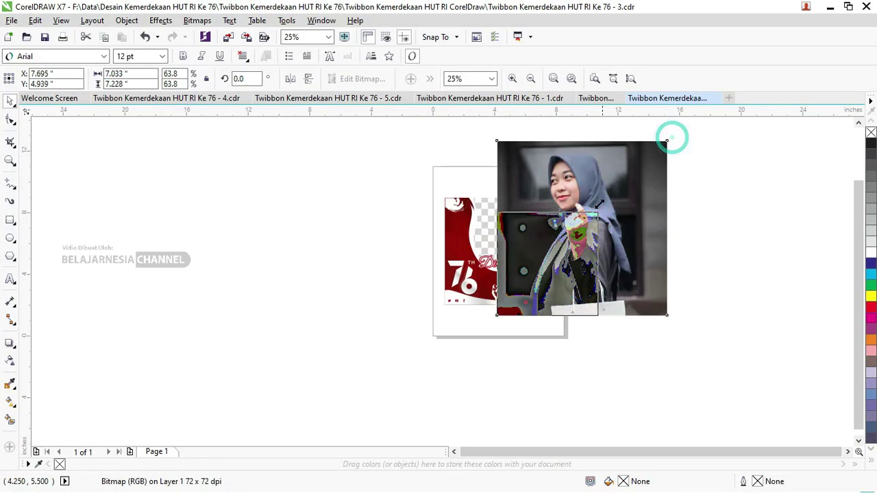
left_click_drag(671, 139, 585, 228)
left_click_drag(541, 274, 514, 264)
key("z")
mouse_move(449, 218)
left_mouse_down()
mouse_move(415, 180)
mouse_move(636, 342)
left_mouse_up()
left_click(11, 101)
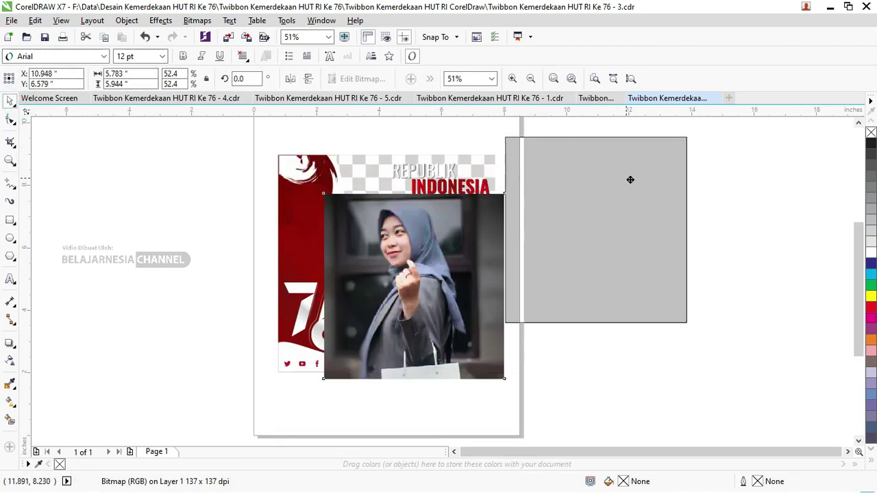
left_click_drag(642, 191, 591, 197)
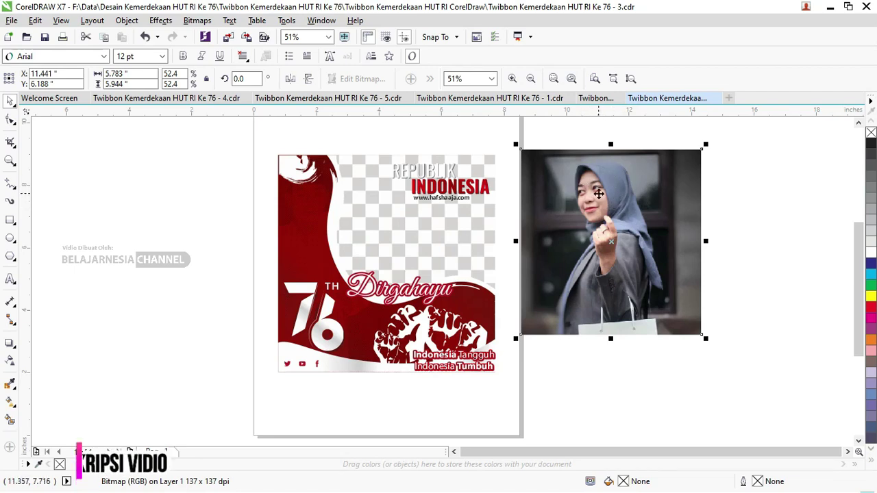
scroll(607, 172, "up", 2)
scroll(542, 166, "down", 2)
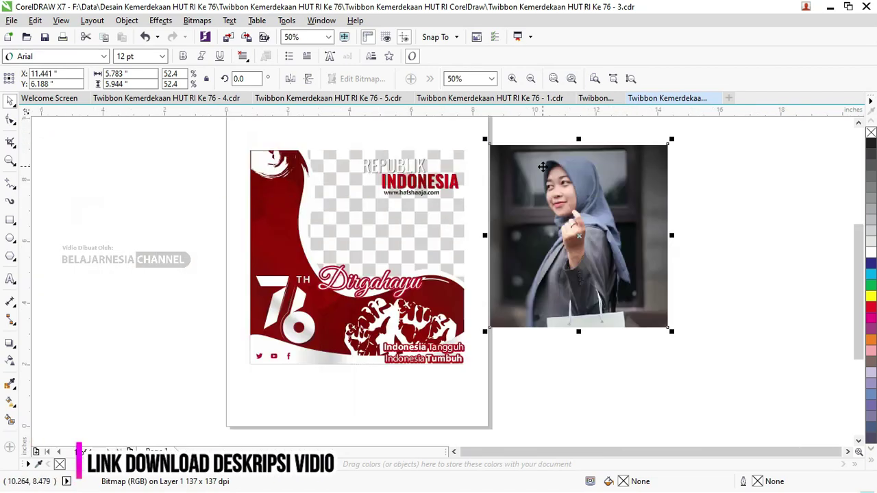
Cut the photo to the clipboard and trial-move the checkered area, undoing the changes.
key("ctrl+x")
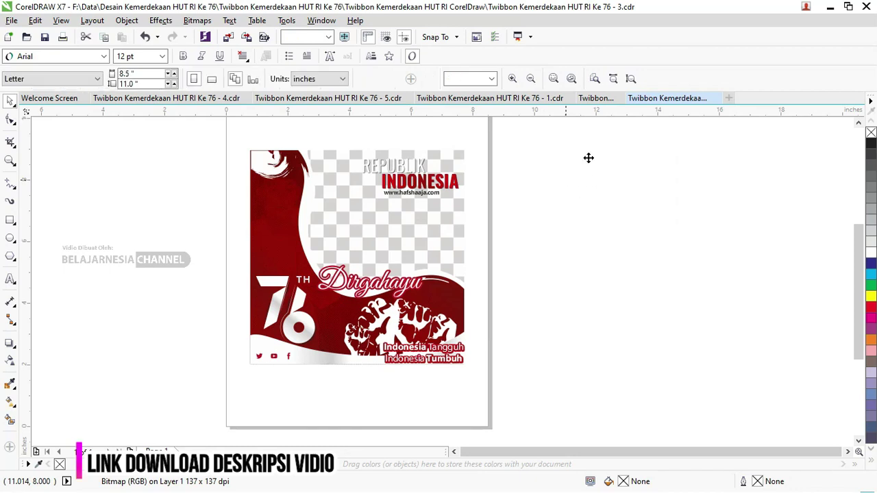
left_click(327, 172)
right_click(326, 172)
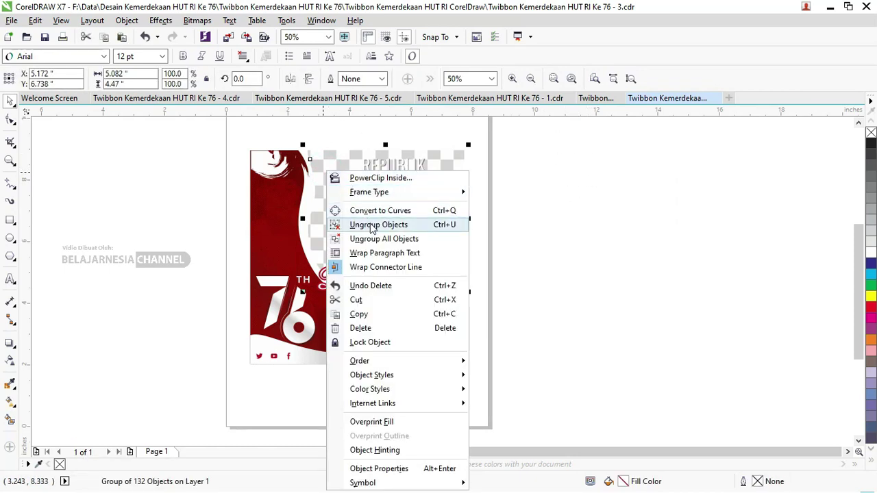
left_click(375, 178)
left_click(568, 221)
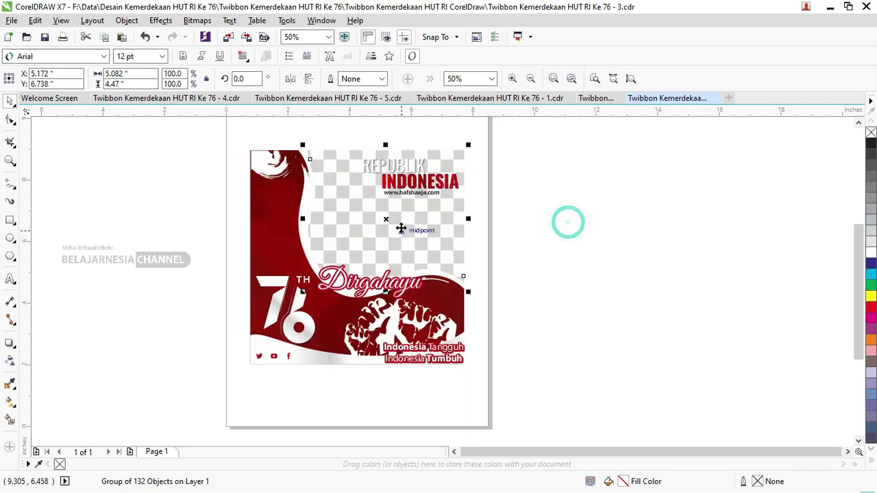
left_click_drag(662, 227, 401, 225)
right_click(385, 226)
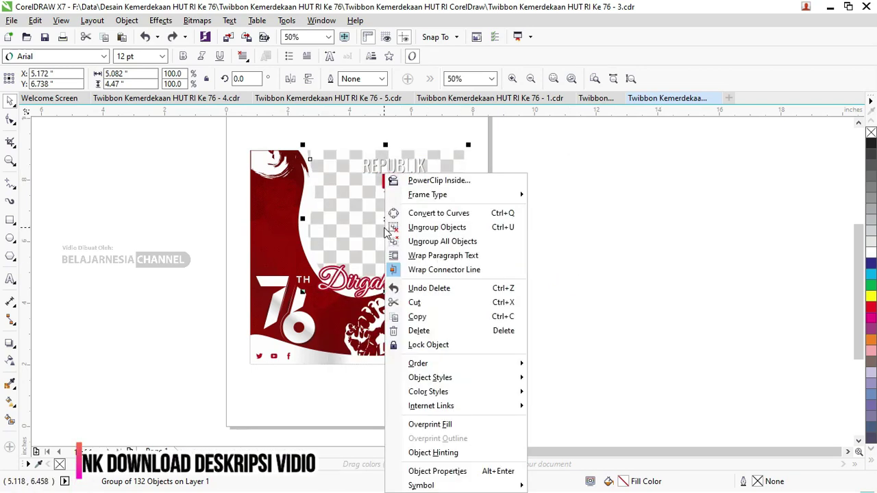
left_click(594, 206)
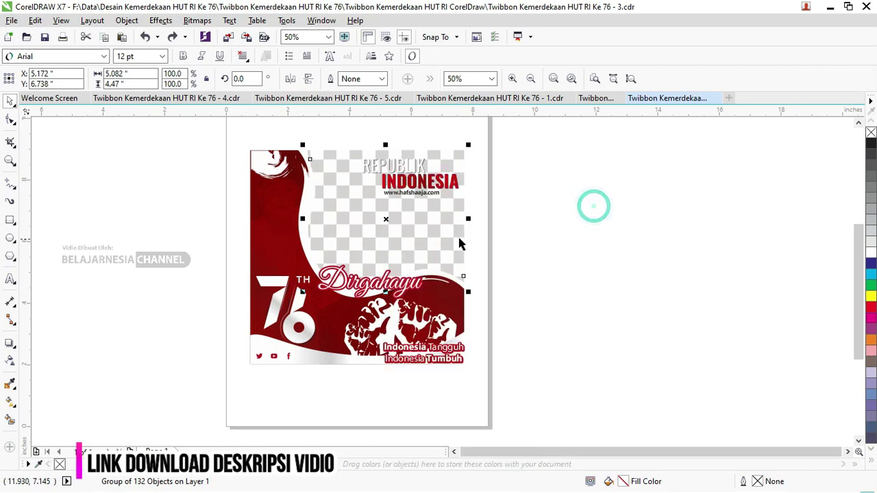
left_click_drag(413, 233, 617, 226)
key("ctrl+z")
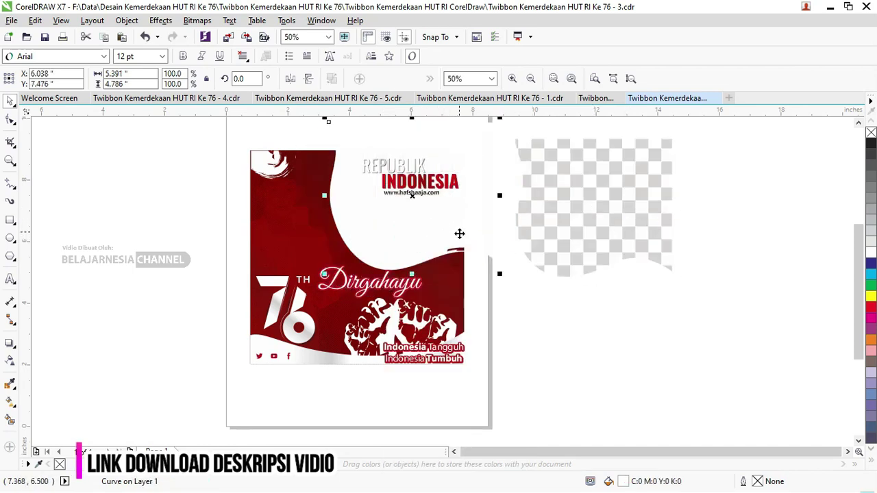
key("ctrl+z")
key("ctrl+z")
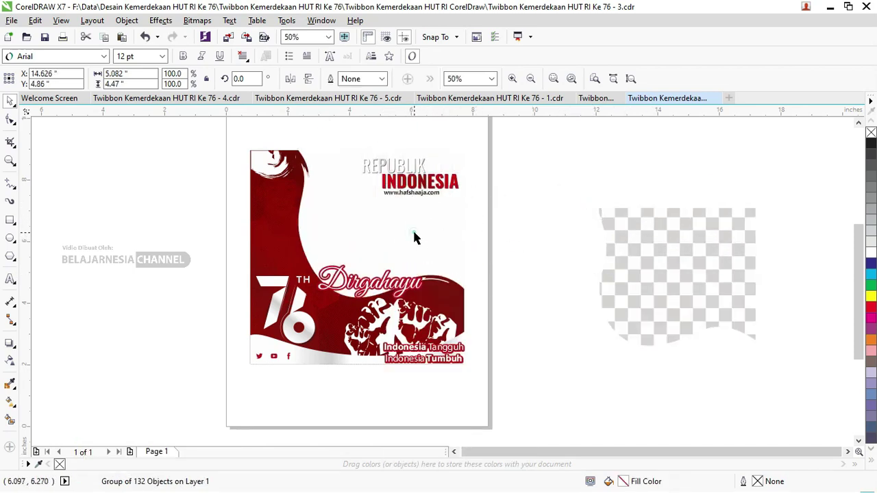
Duplicate the poster's white wave shape and place the checkered shape over the white area.
left_click(413, 233)
left_click(542, 257)
left_click(413, 241)
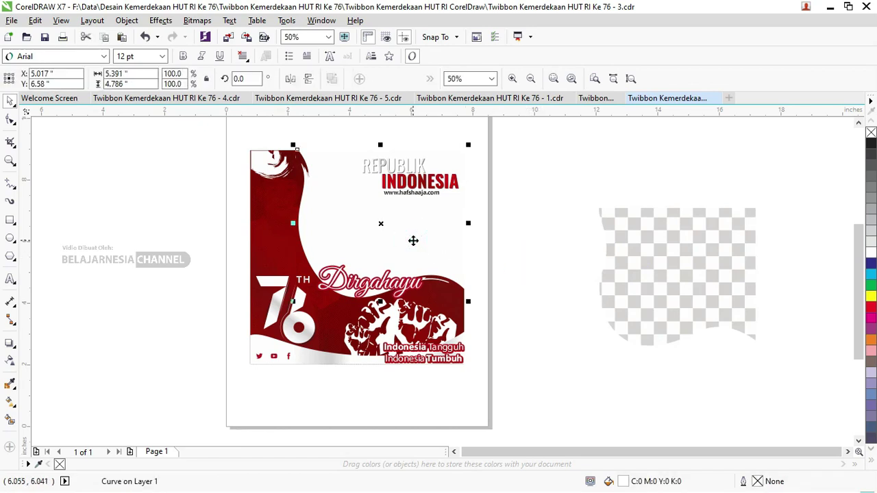
key("ctrl+d")
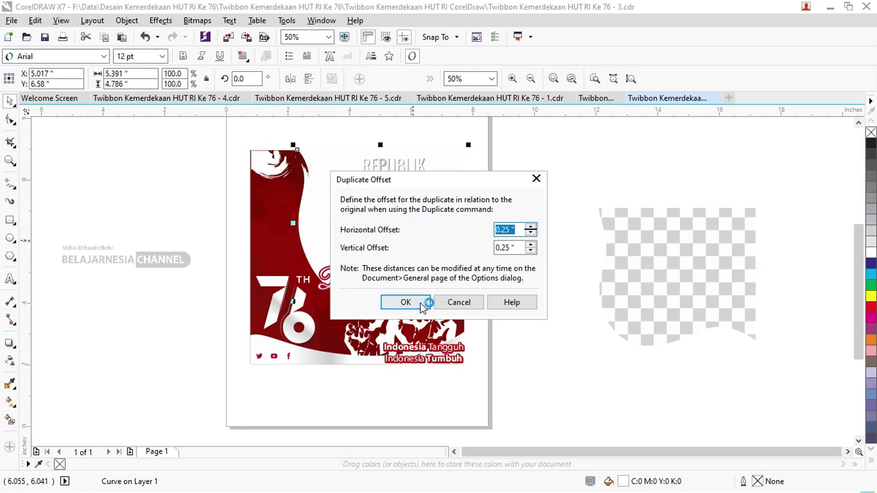
left_click(422, 306)
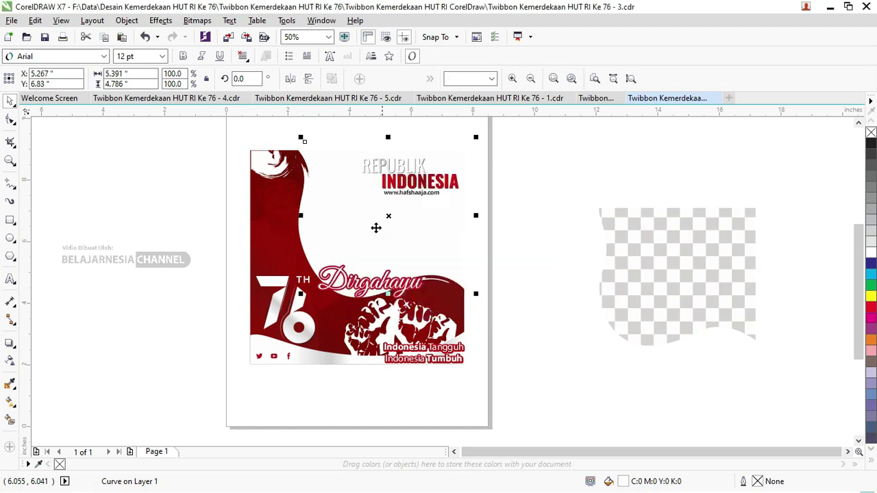
right_click(871, 144)
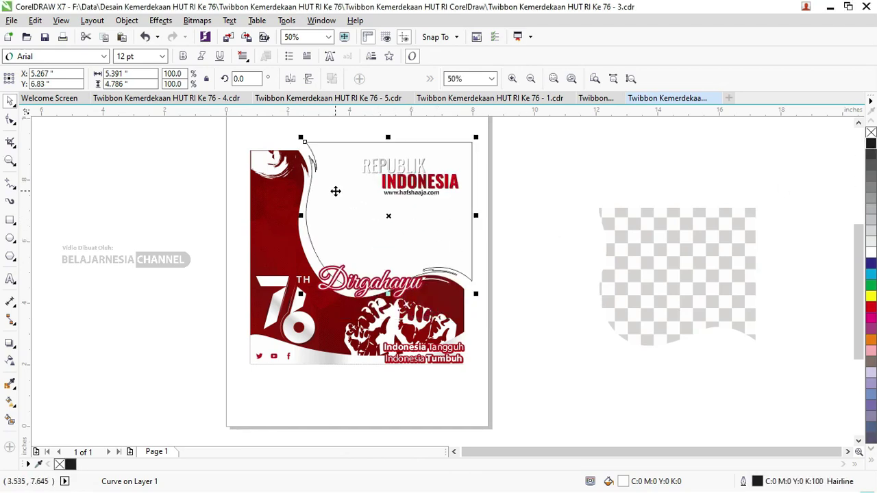
key("ctrl+z")
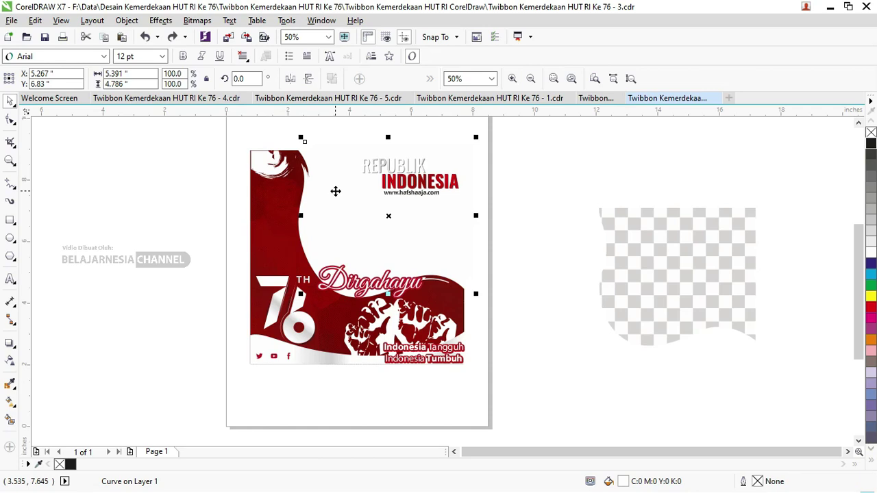
left_click_drag(335, 191, 335, 191)
Paste the woman's photo to the right of the checkered shape and zoom in on both.
left_click(585, 221)
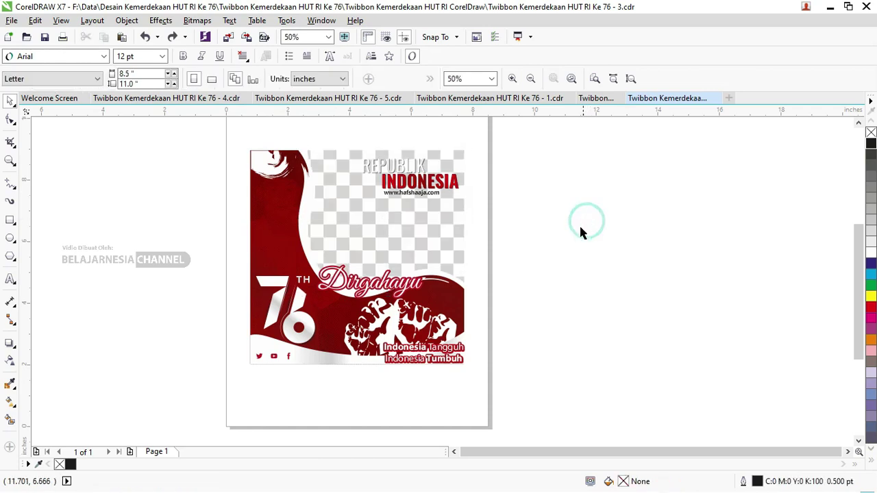
left_click_drag(449, 242, 635, 236)
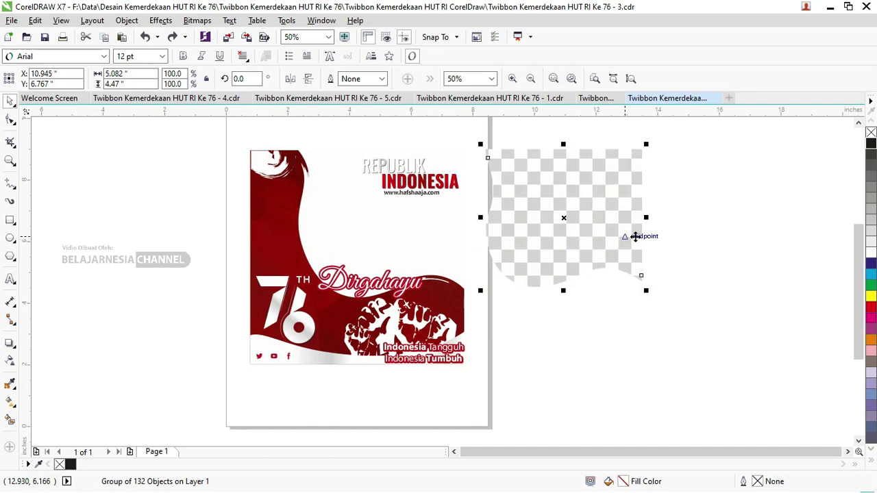
key("ctrl+v")
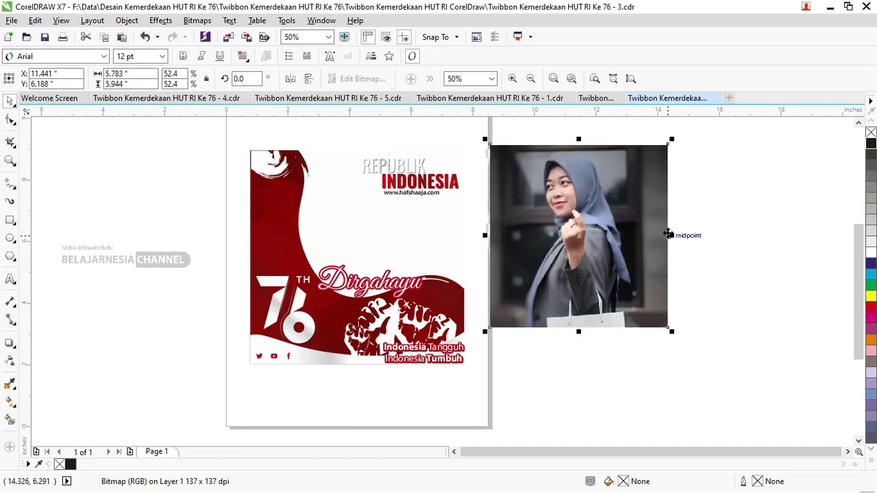
left_click_drag(603, 233, 781, 226)
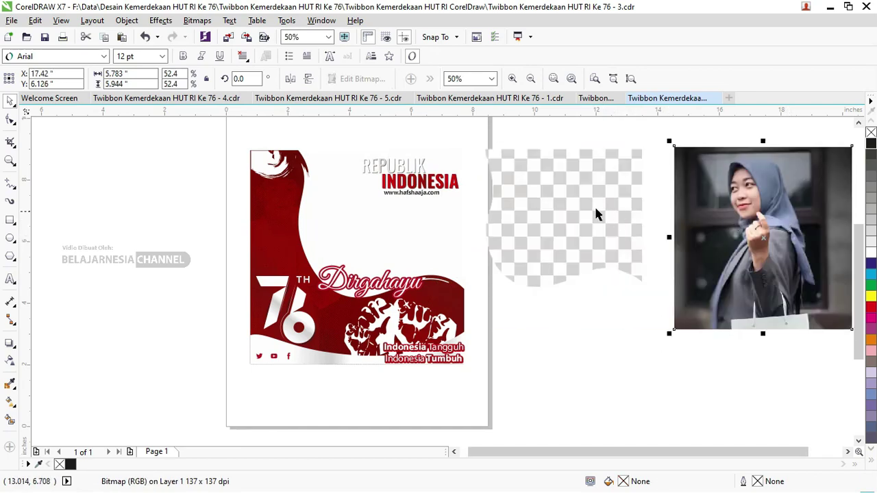
scroll(538, 193, "down", 1)
key("z")
left_click_drag(484, 158, 769, 292)
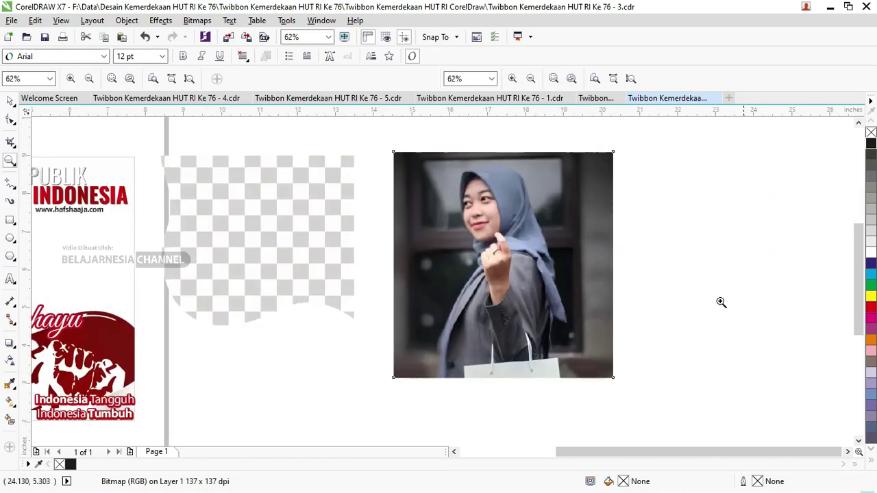
left_click(10, 101)
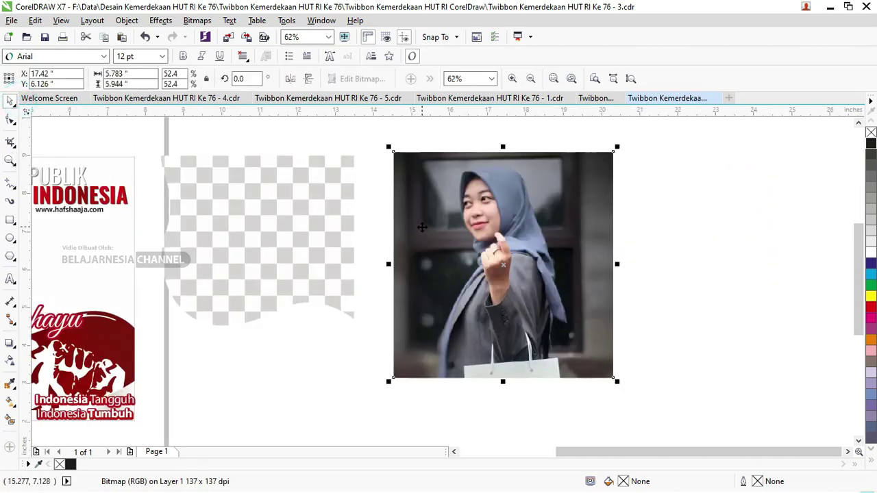
scroll(422, 227, "down", 1)
Ungroup all the checkered pieces and weld them into one grey wave shape.
left_click(313, 221)
scroll(322, 220, "up", 1)
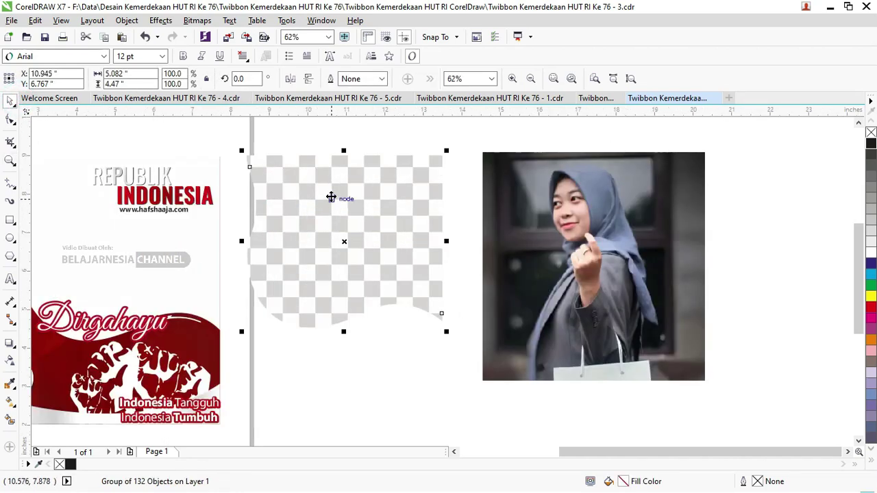
right_click(331, 197)
left_click(398, 243)
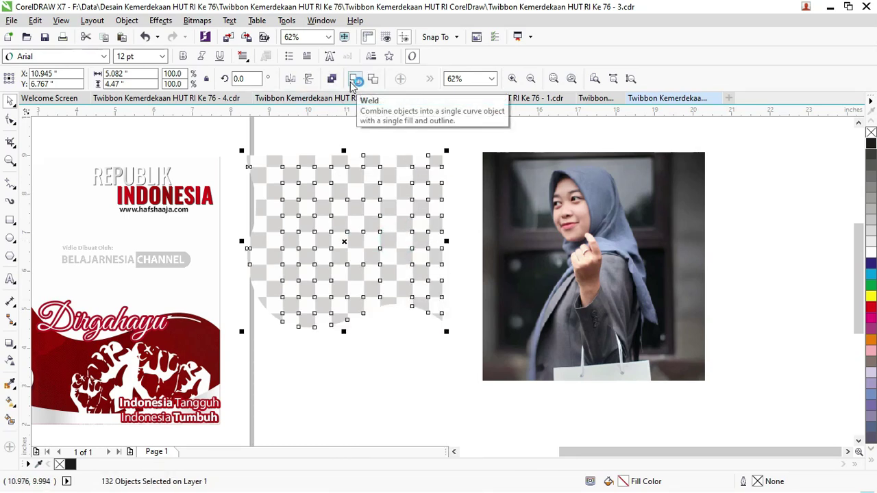
left_click(136, 24)
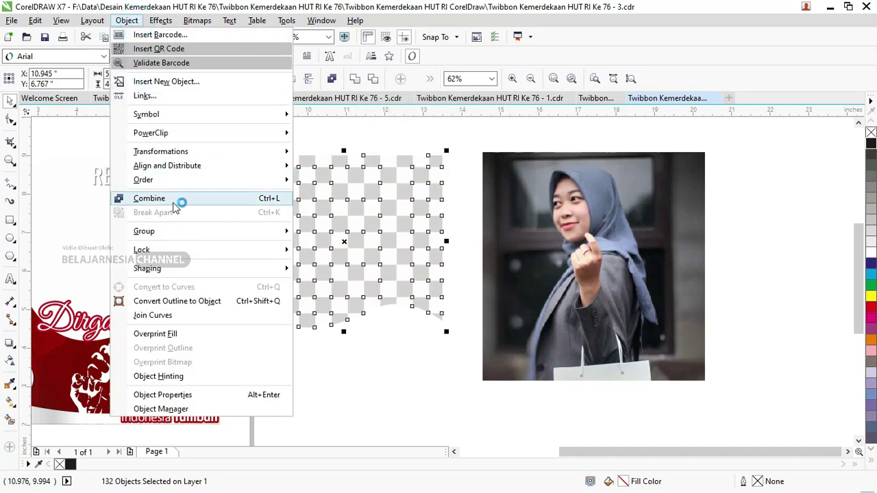
left_click(195, 268)
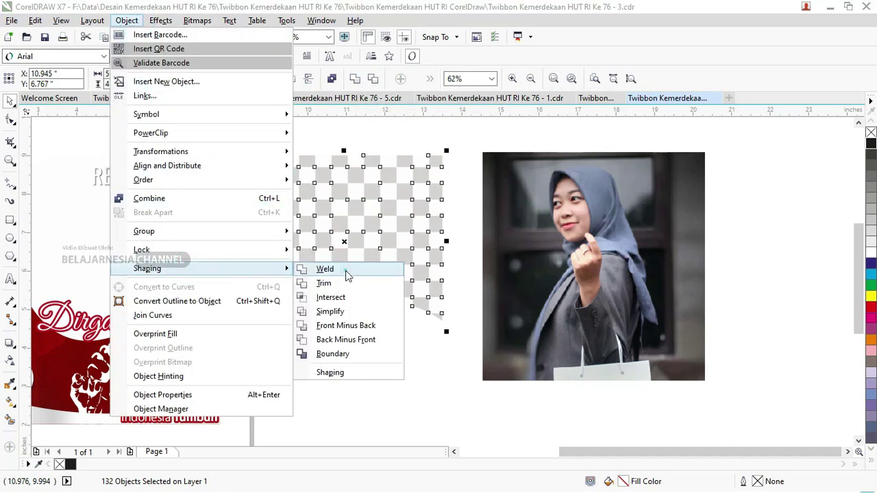
left_click(346, 274)
left_click(566, 209)
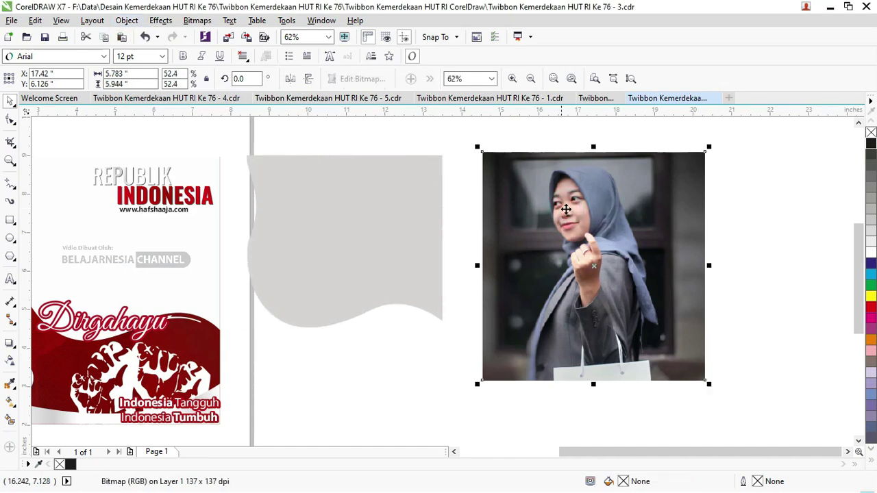
right_click(567, 209)
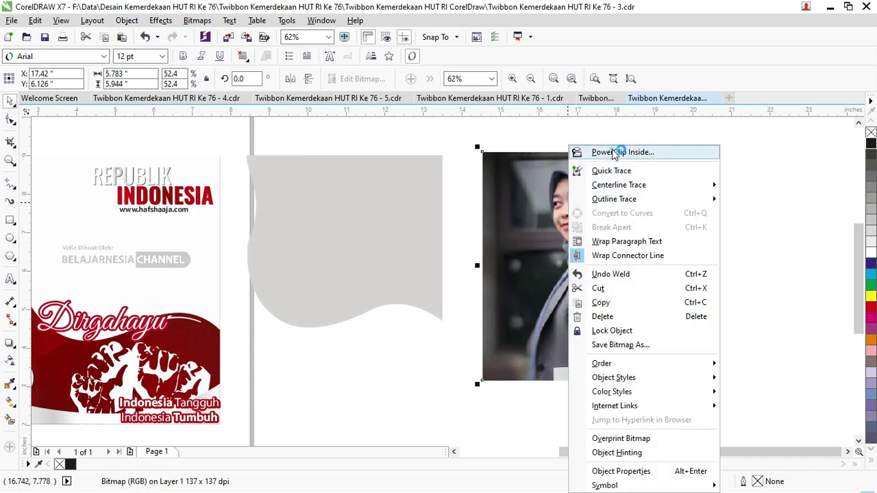
PowerClip the photo inside the grey wavy shape and reposition it within the frame.
left_click(615, 152)
left_click(431, 182)
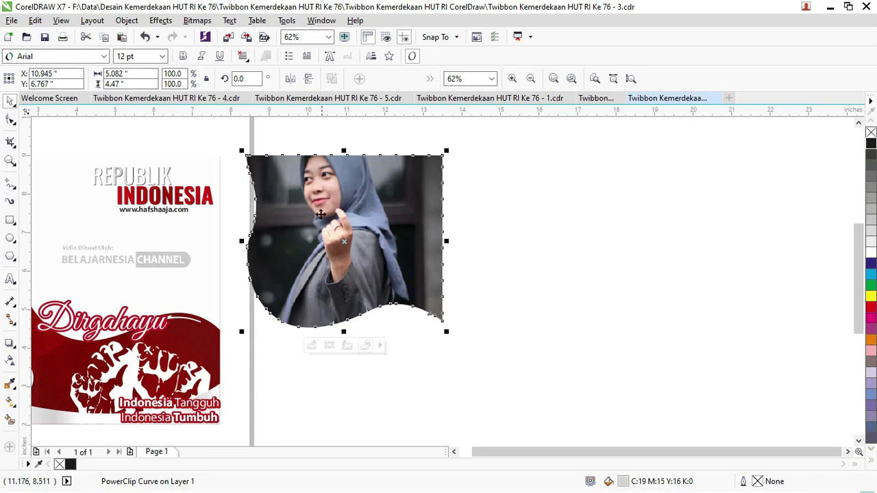
scroll(368, 221, "down", 1)
scroll(341, 216, "up", 1)
right_click(363, 205)
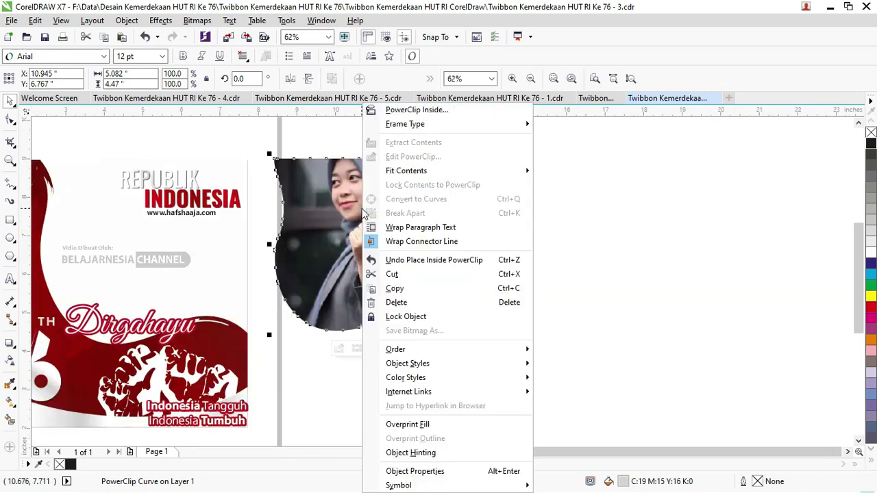
left_click(424, 160)
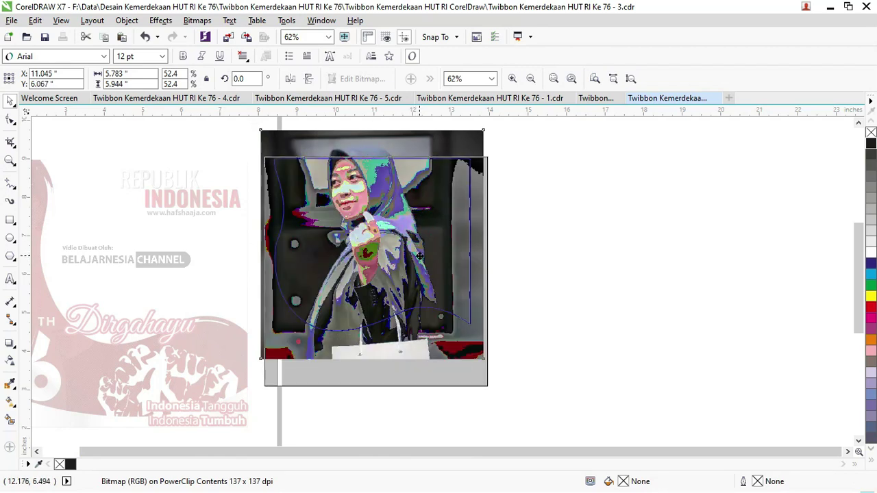
left_click_drag(419, 254, 419, 257)
right_click(387, 252)
left_click(426, 197)
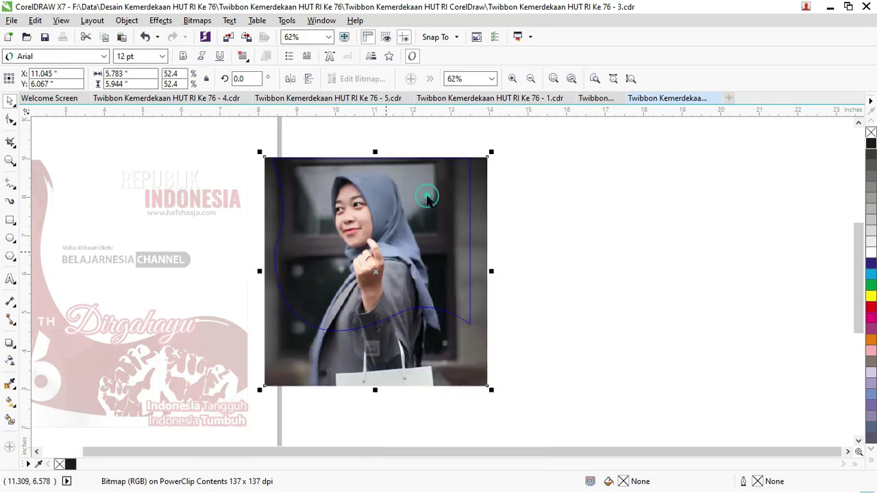
Move the framed photo onto the poster's white area and zoom in on the result.
left_click(526, 221)
left_click_drag(433, 226, 209, 223)
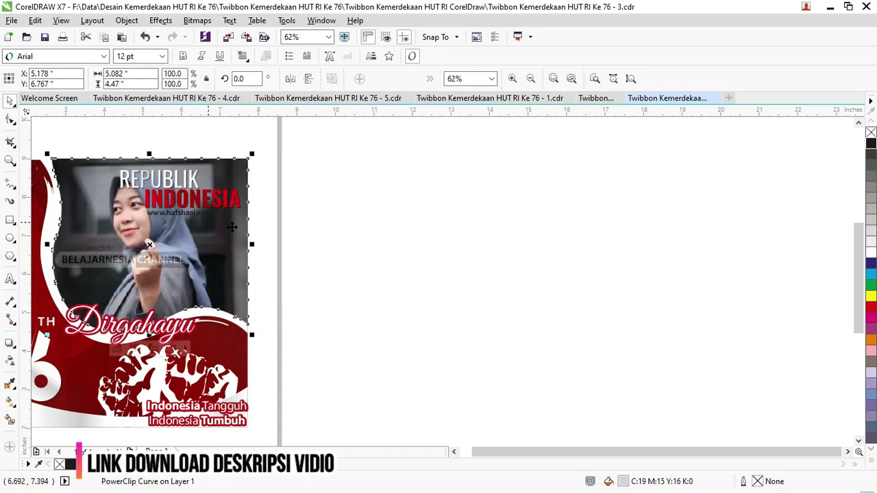
left_click(349, 225)
scroll(348, 225, "down", 1)
key("z")
left_click_drag(94, 171, 370, 346)
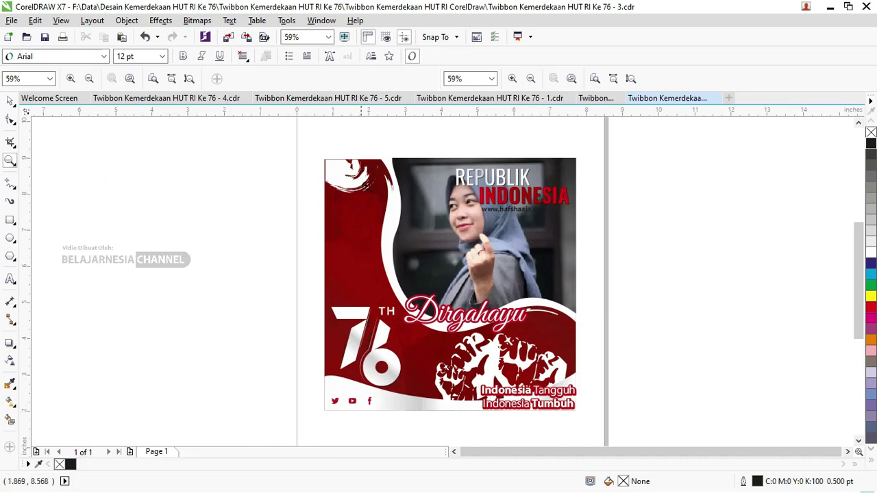
Switch to Twibbon Kemerdekaan HUT RI Ke 76 - 4.cdr and paste the woman's photo into it.
left_click(593, 98)
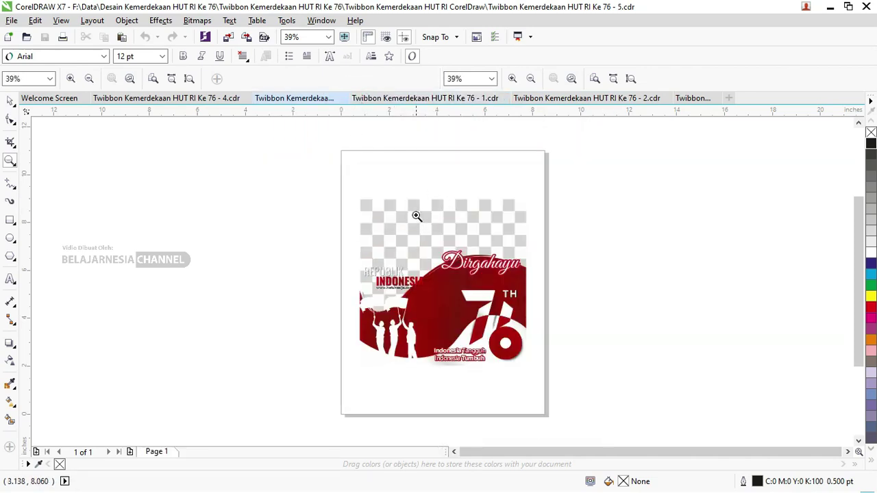
left_click(219, 98)
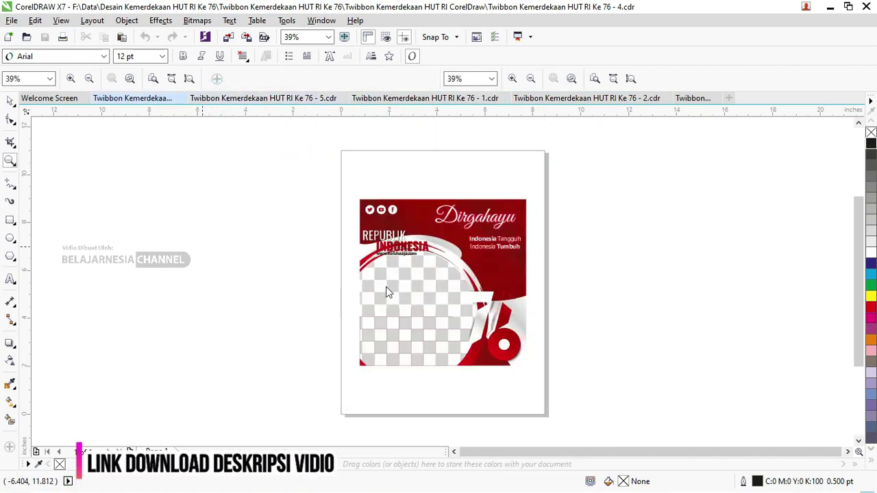
left_click(425, 327)
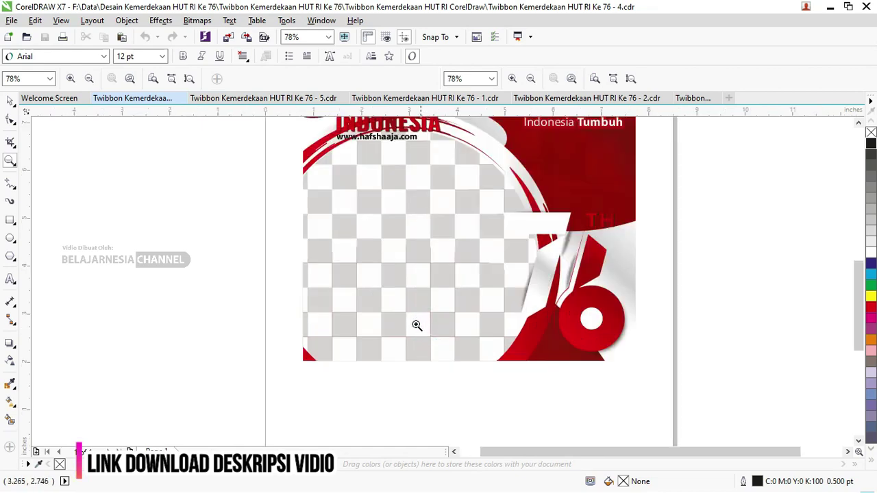
right_click(327, 308)
left_click(11, 101)
key("ctrl+v")
Move the photo left of design 4, ungroup the twibbon, and drag the checkered area off the page.
left_click_drag(564, 209, 231, 238)
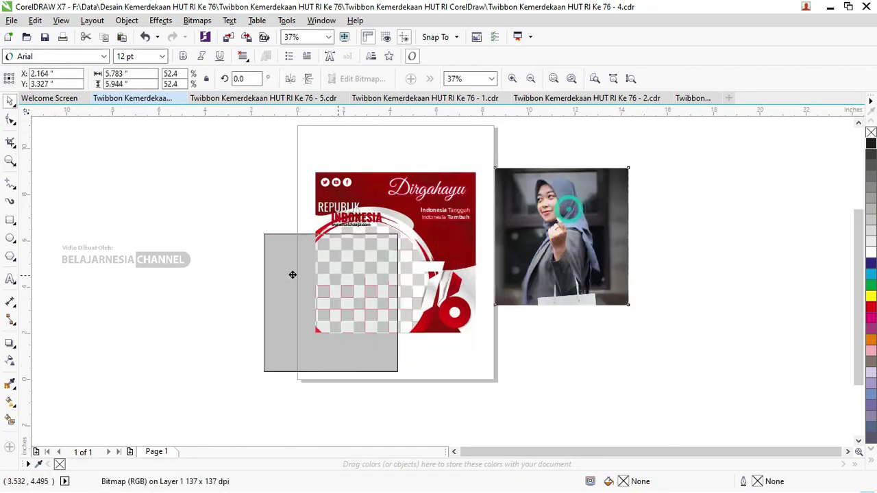
left_click(354, 303)
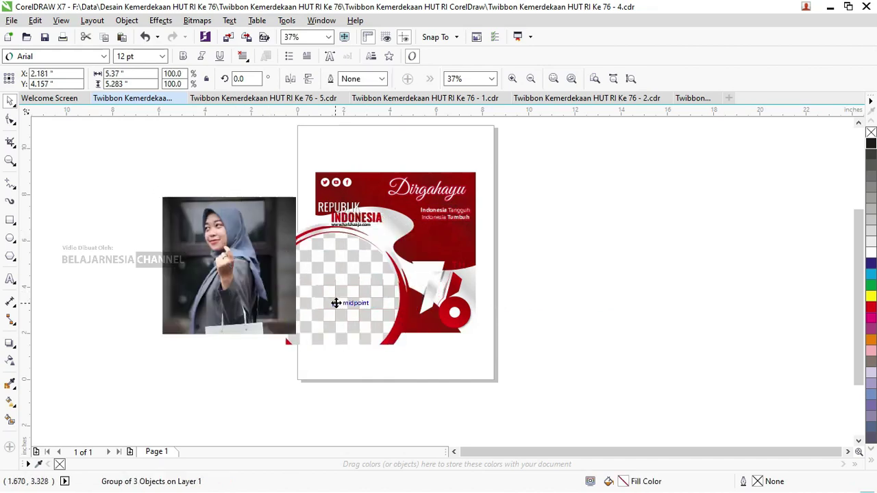
right_click(369, 288)
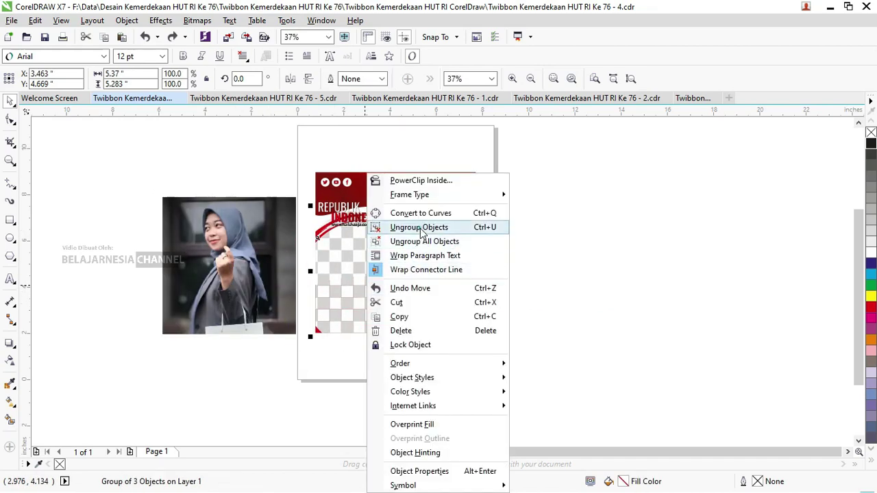
left_click(418, 226)
left_click(357, 266)
mouse_move(336, 291)
left_mouse_down()
mouse_move(321, 335)
mouse_move(351, 284)
mouse_move(214, 291)
left_mouse_up()
Ungroup all checker squares and weld the 103 pieces into one grey rounded shape.
scroll(361, 300, "down", 2)
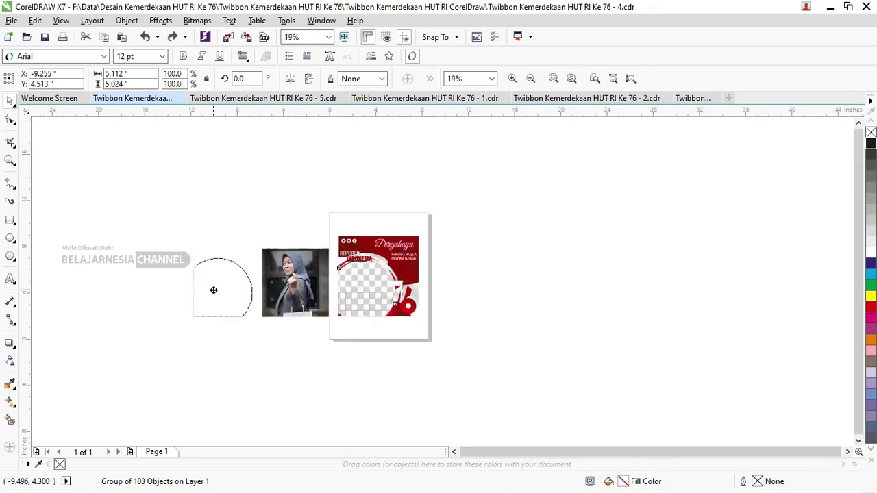
scroll(213, 290, "up", 2)
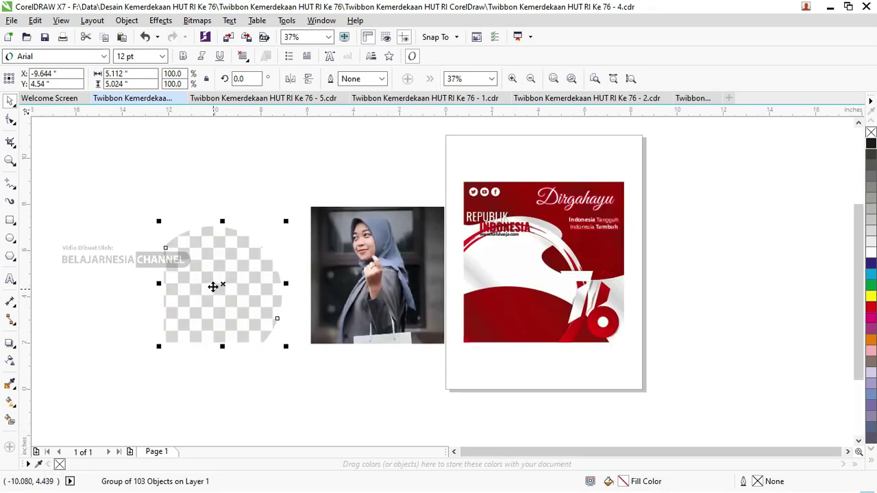
right_click(207, 254)
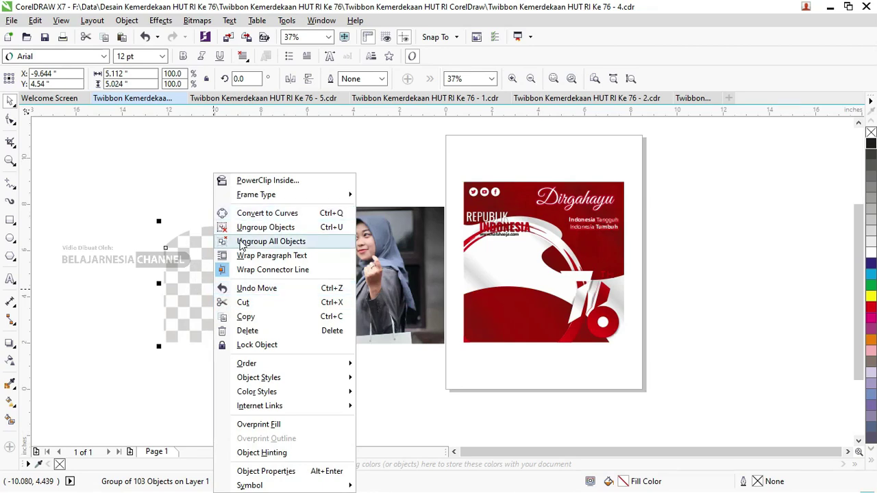
left_click(242, 243)
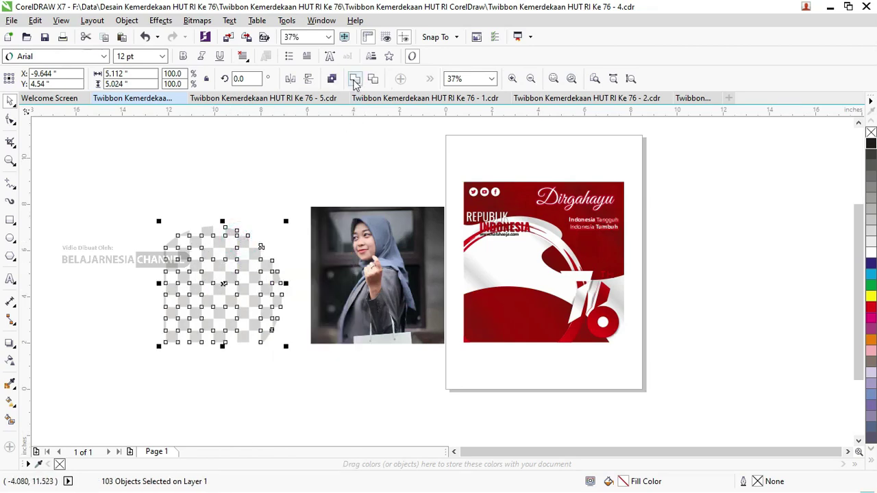
left_click(354, 80)
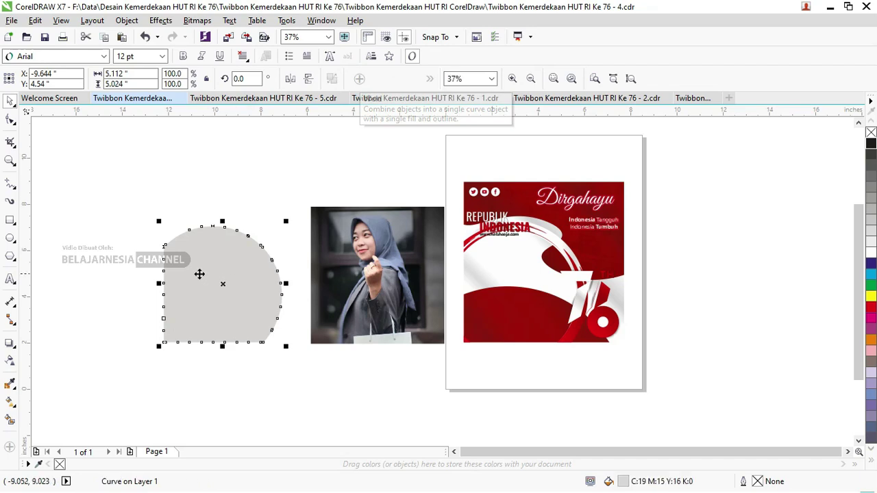
left_click(343, 257)
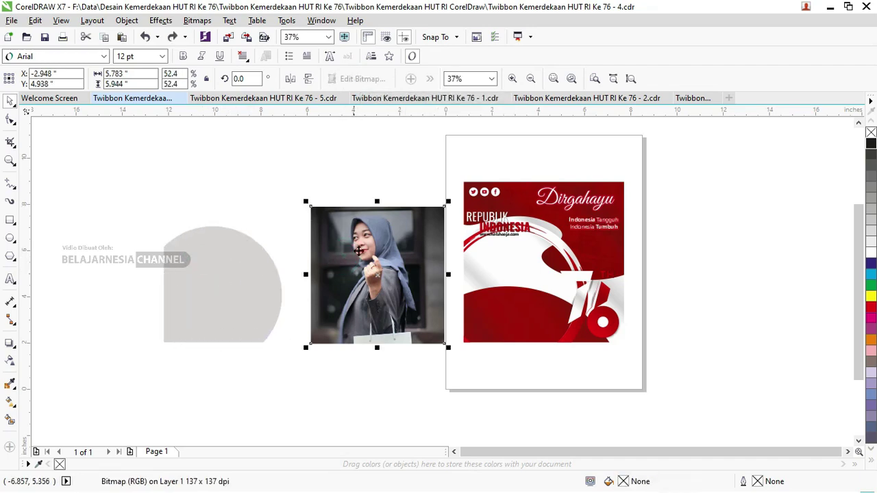
PowerClip the photo inside the grey shape and reposition it within the clip.
right_click(358, 248)
left_click(399, 153)
left_click(205, 260)
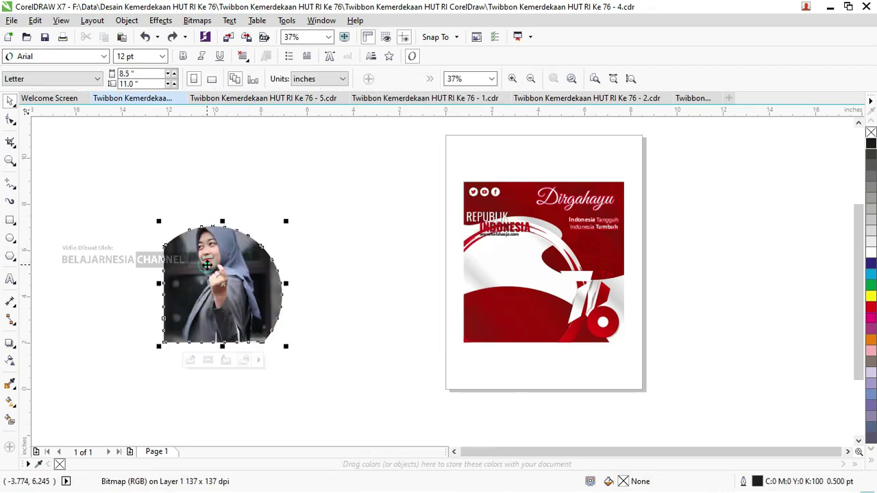
right_click(206, 260)
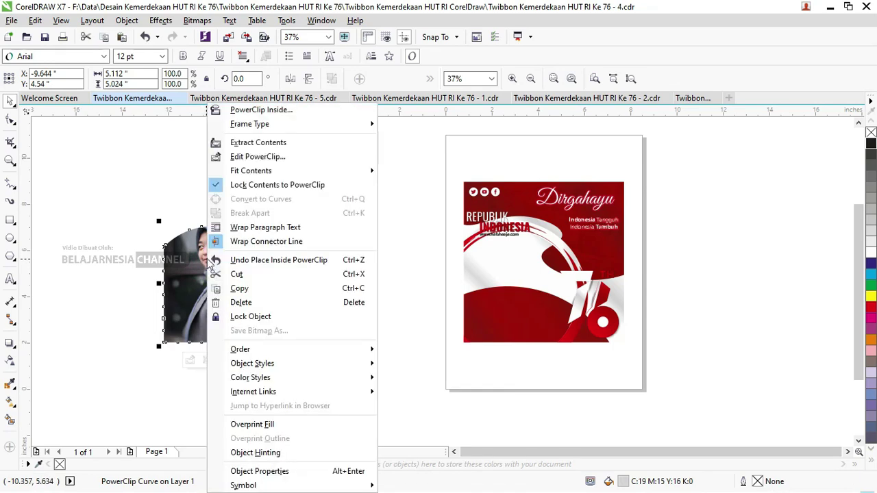
left_click(247, 155)
left_click_drag(231, 274, 233, 279)
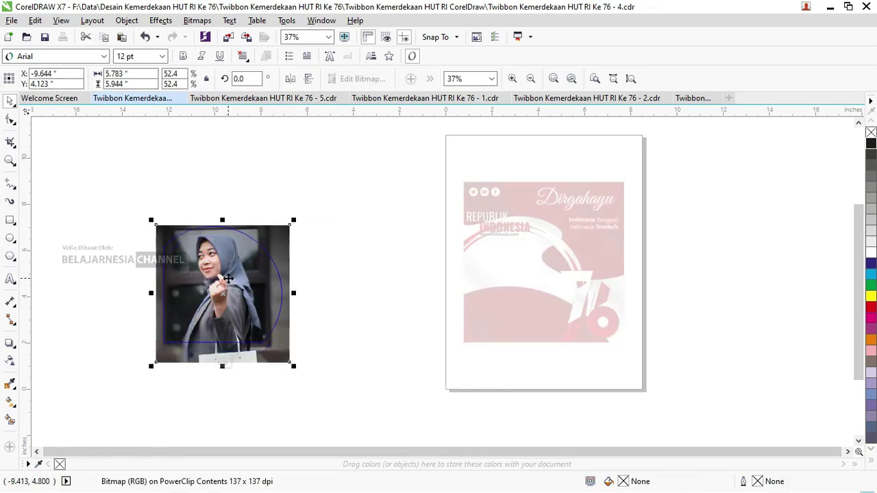
right_click(232, 274)
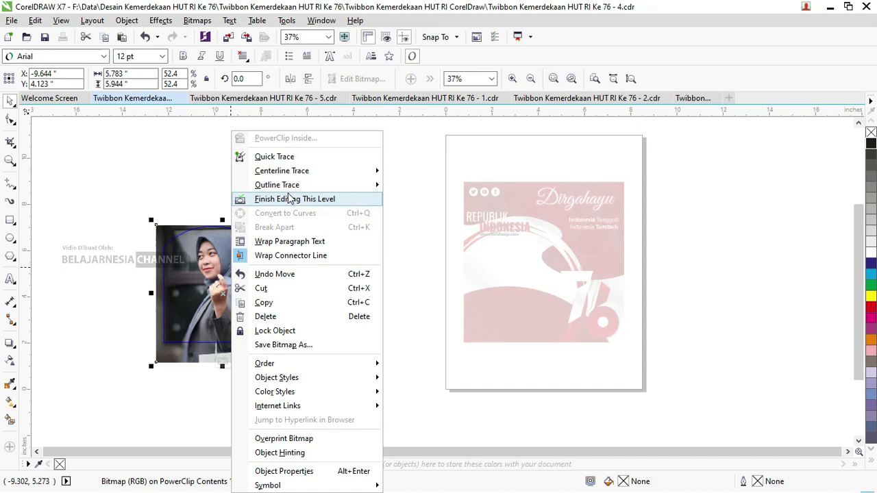
left_click(290, 198)
Fit the clipped photo circle into the twibbon's frame area below REPUBLIK INDONESIA.
left_click_drag(241, 270, 528, 278)
scroll(532, 300, "up", 2)
left_click_drag(457, 246, 451, 241)
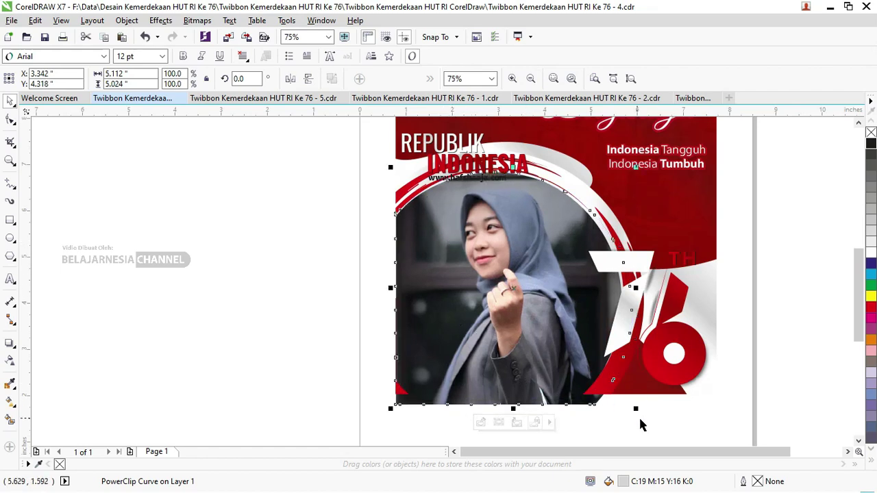
left_click_drag(539, 360, 539, 349)
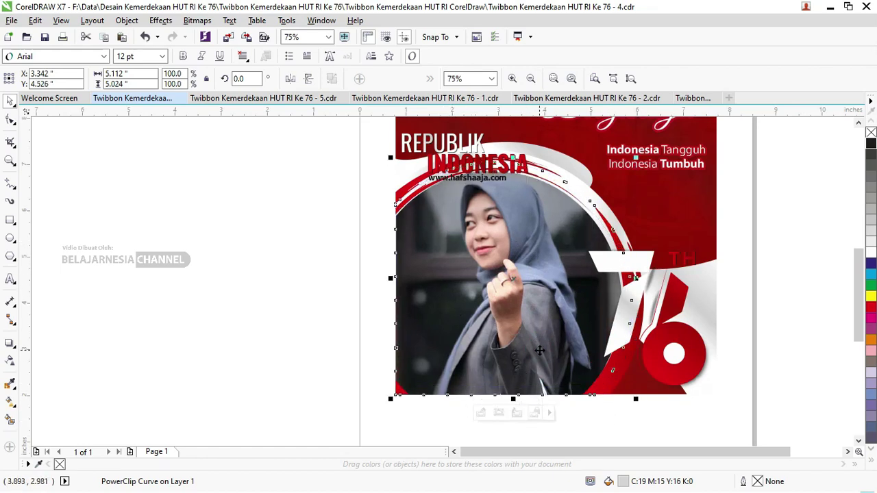
left_click(614, 433)
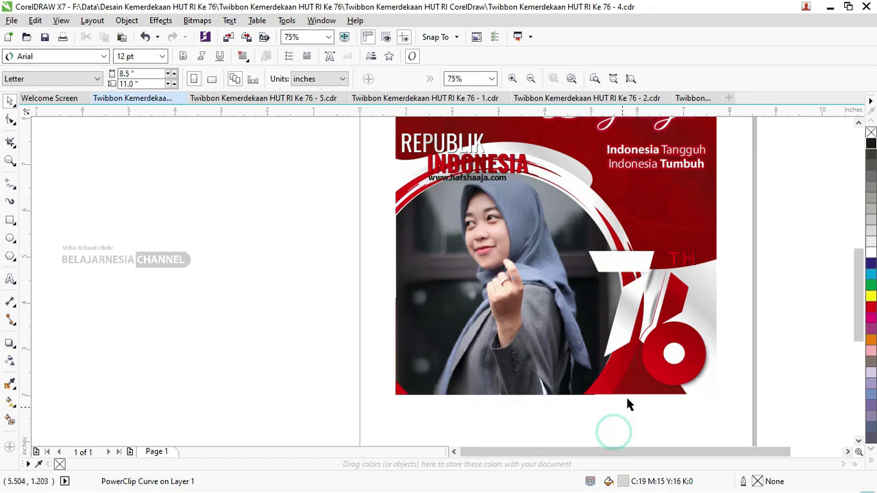
scroll(452, 308, "down", 1)
Switch through the 5.cdr and 1.cdr documents to 2.cdr and zoom into its design.
key("z")
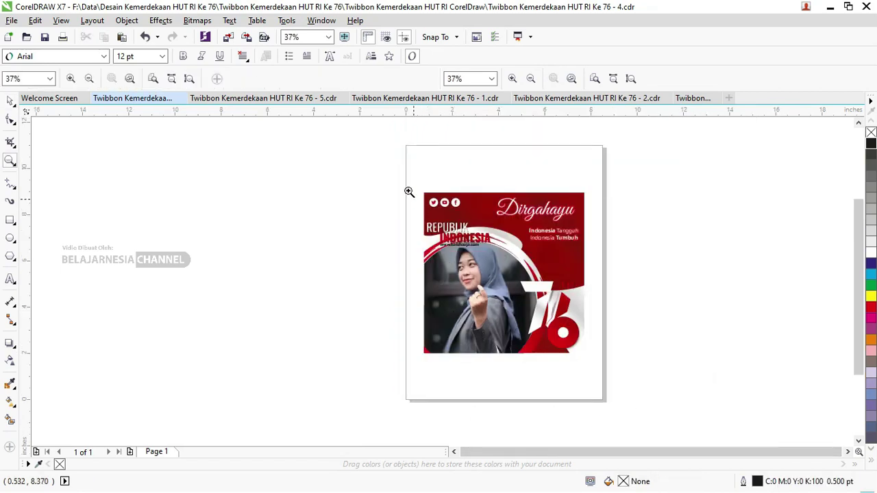
left_click(265, 98)
mouse_move(425, 98)
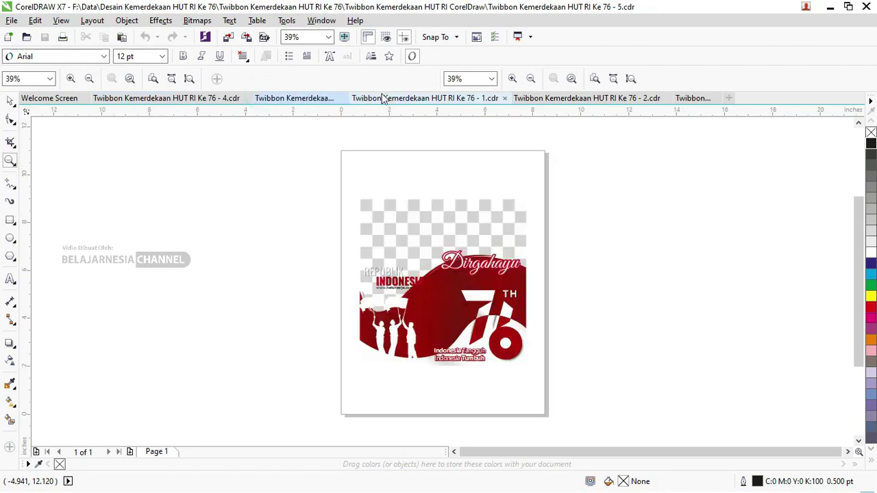
left_click(386, 98)
left_click(518, 100)
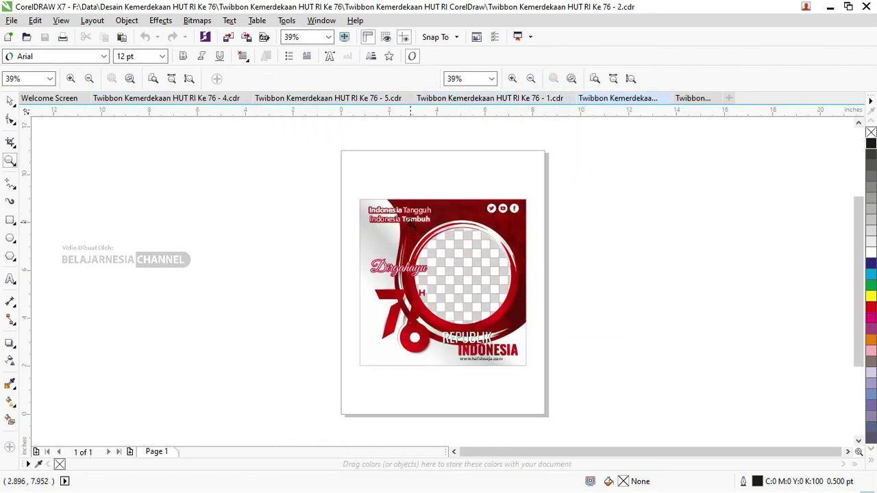
left_click(410, 223)
right_click(411, 239)
left_click_drag(351, 232, 563, 393)
left_click(10, 101)
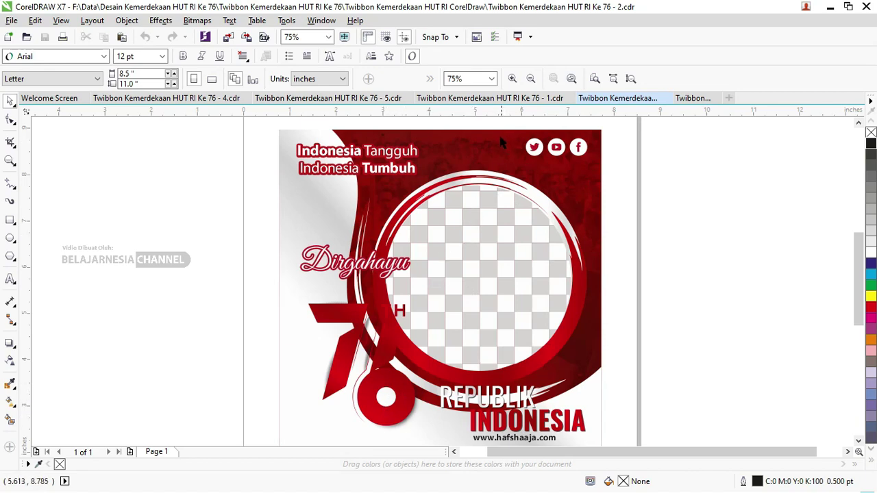
Zoom in to inspect REPUBLIK INDONESIA and the empty checkered circle frame in 2.cdr.
key("z")
left_click_drag(258, 130, 725, 439)
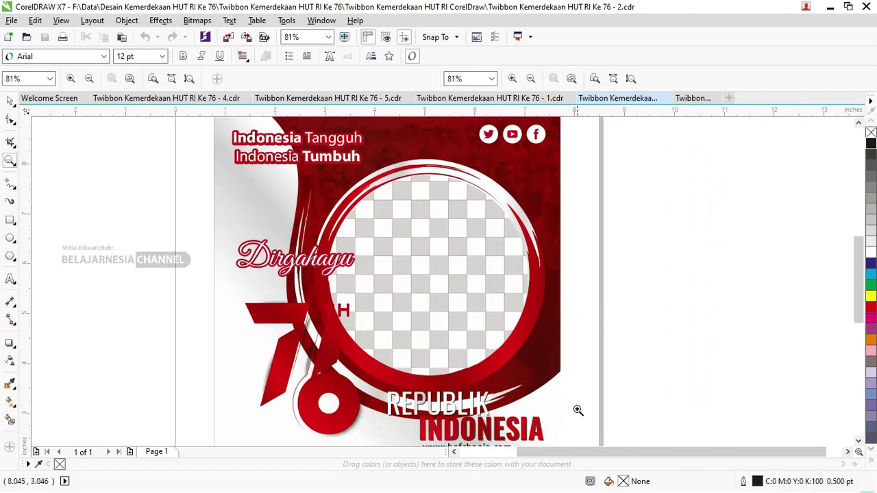
right_click(567, 412)
left_click_drag(447, 377, 621, 439)
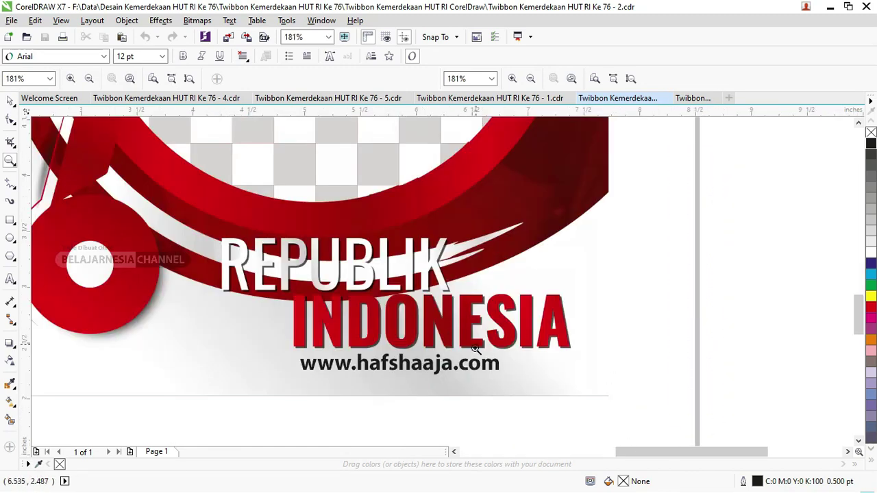
right_click(438, 361)
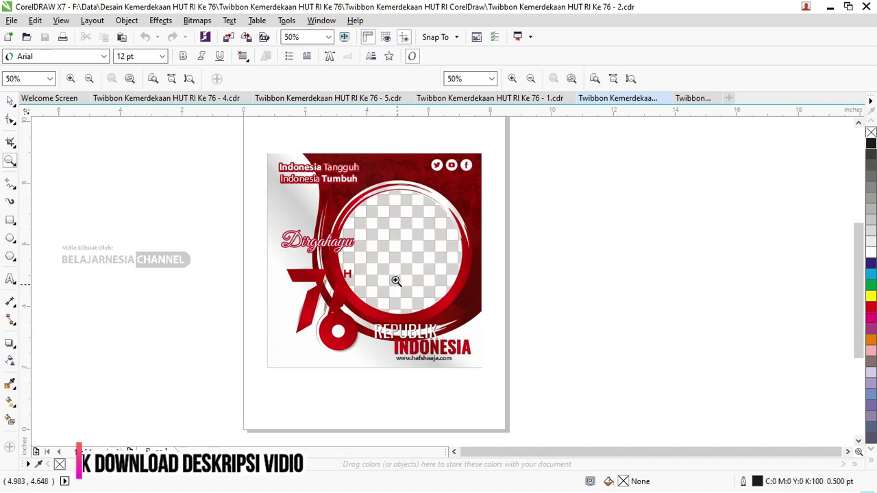
left_click(396, 277)
right_click(394, 260)
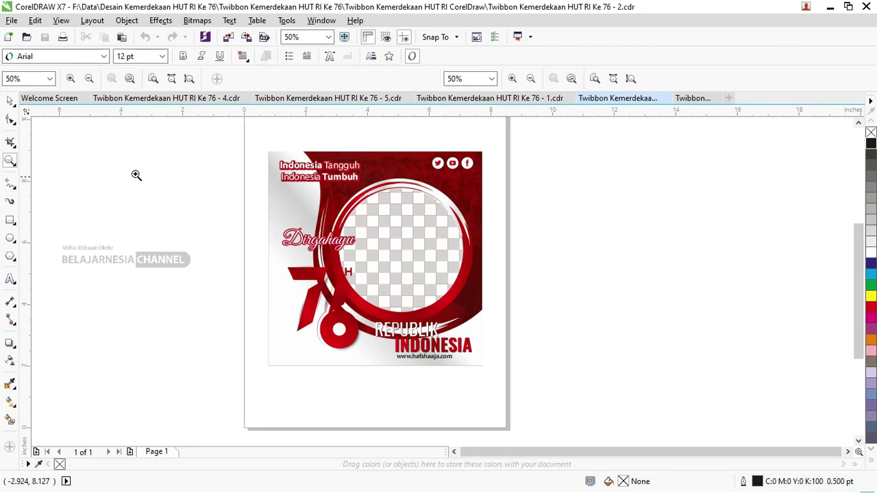
left_click(10, 101)
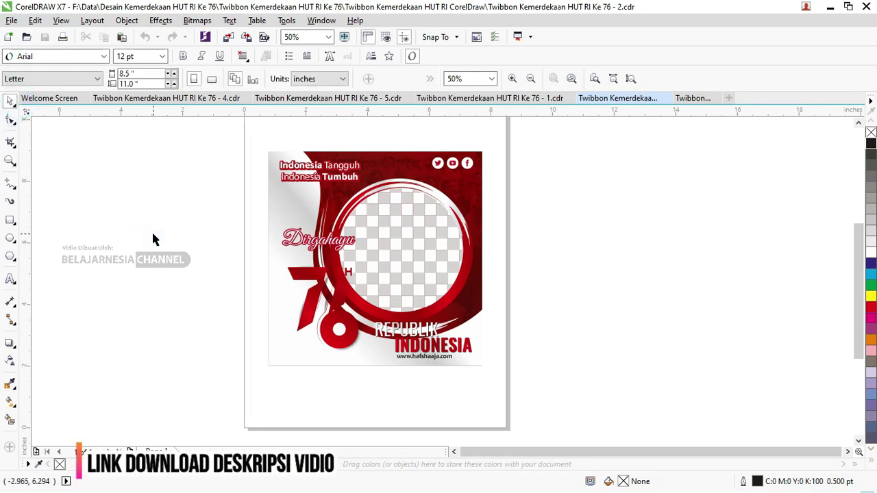
key("alt+Tab")
In File Explorer, go up to the Twibbon Kemerdekaan HUT RI Ke 76 folder.
key("alt+Tab")
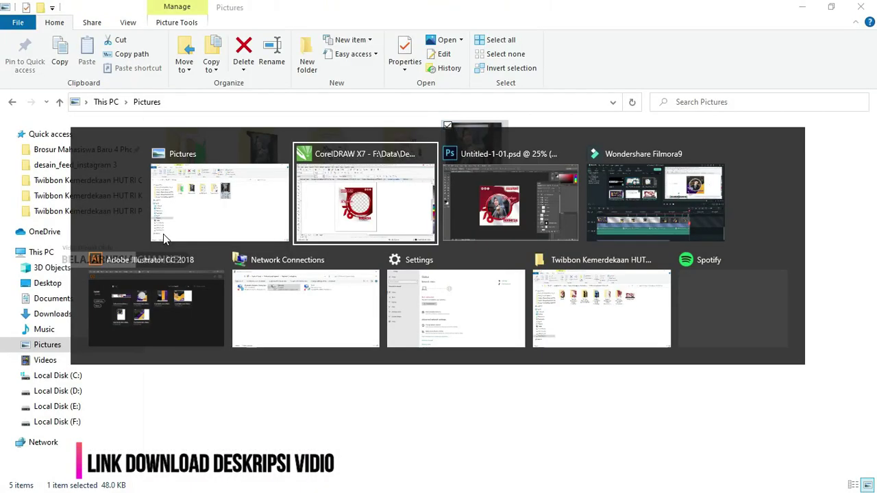
key("alt+Tab")
key("alt+Tab")
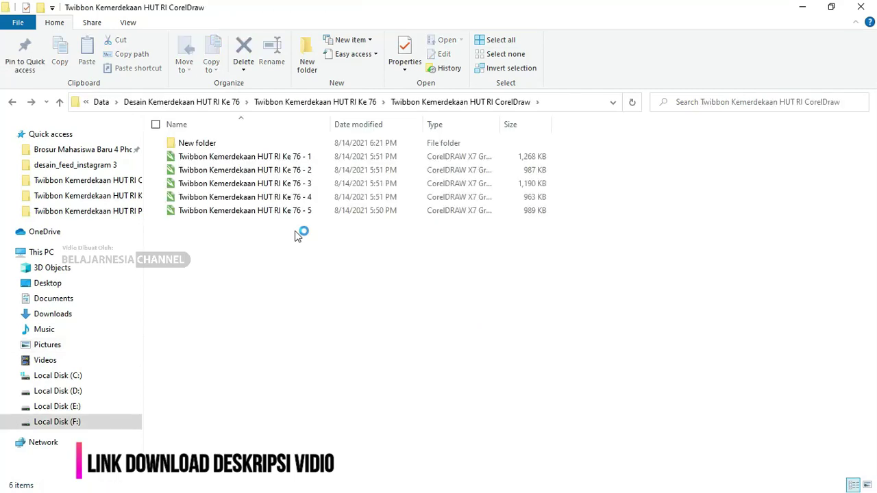
left_click(353, 102)
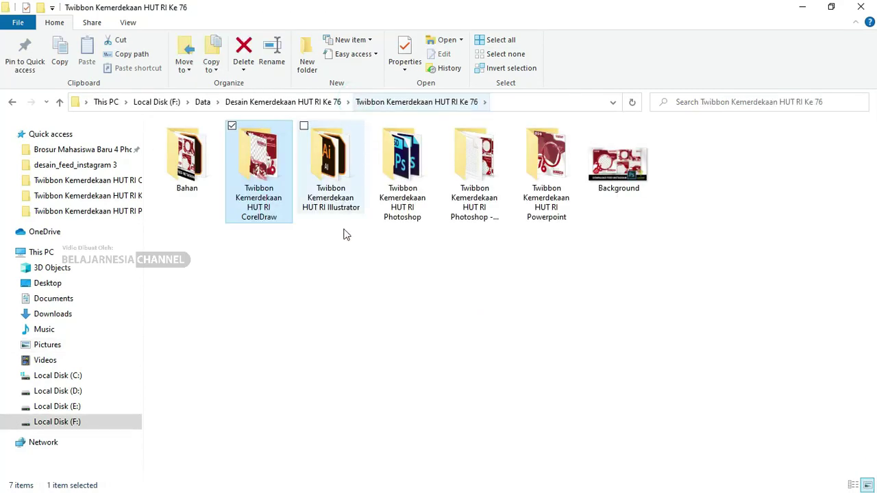